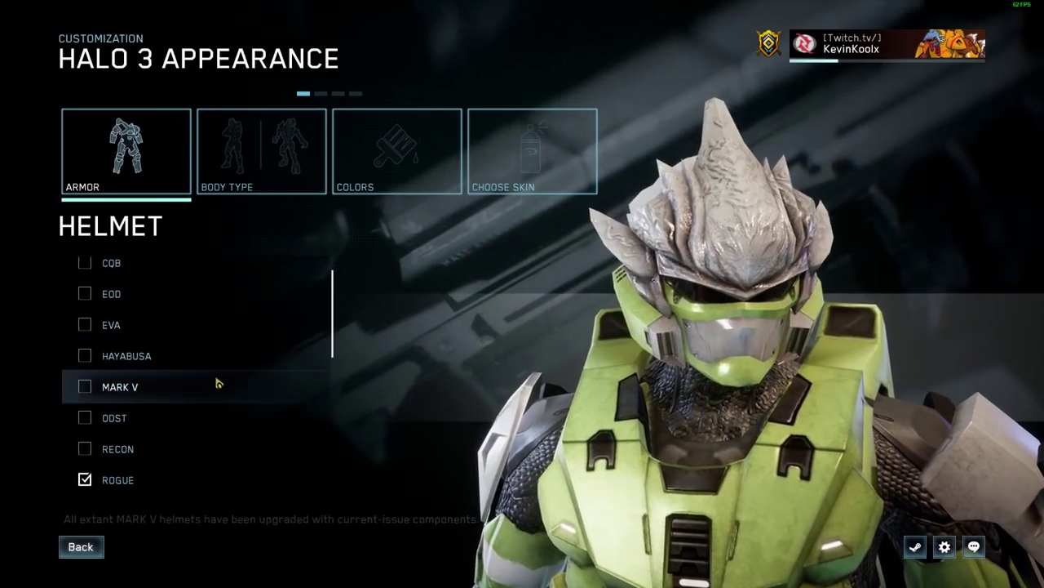
Scroll through the Halo 3 Helmet list to see which helmets still show padlocks
{"action": "scroll", "coordinate": [217, 382], "scroll_direction": "down", "scroll_amount": 4}
{"action": "scroll", "coordinate": [214, 385], "scroll_direction": "down", "scroll_amount": 7}
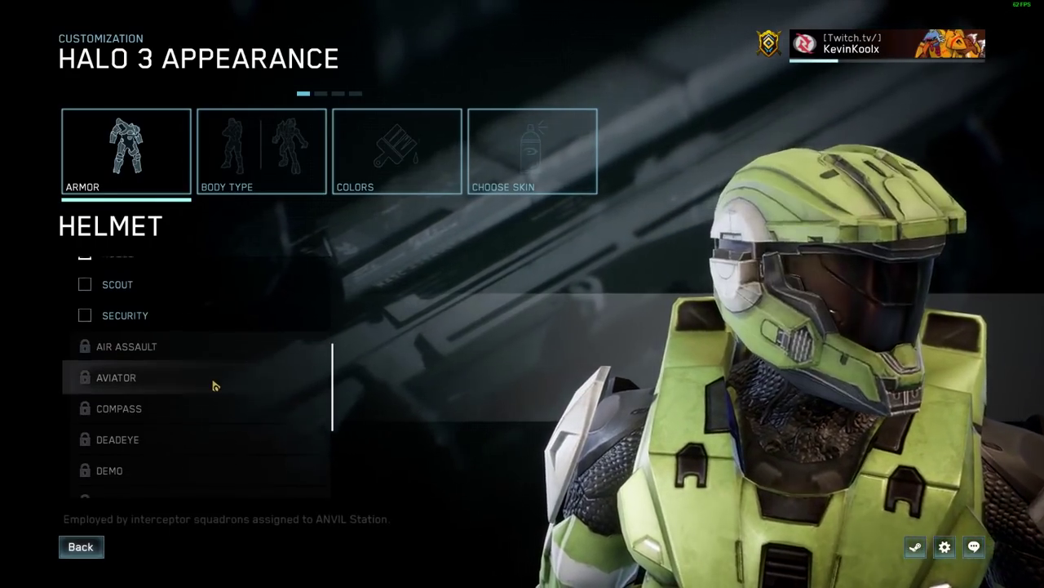
{"action": "scroll", "coordinate": [213, 385], "scroll_direction": "down", "scroll_amount": 4}
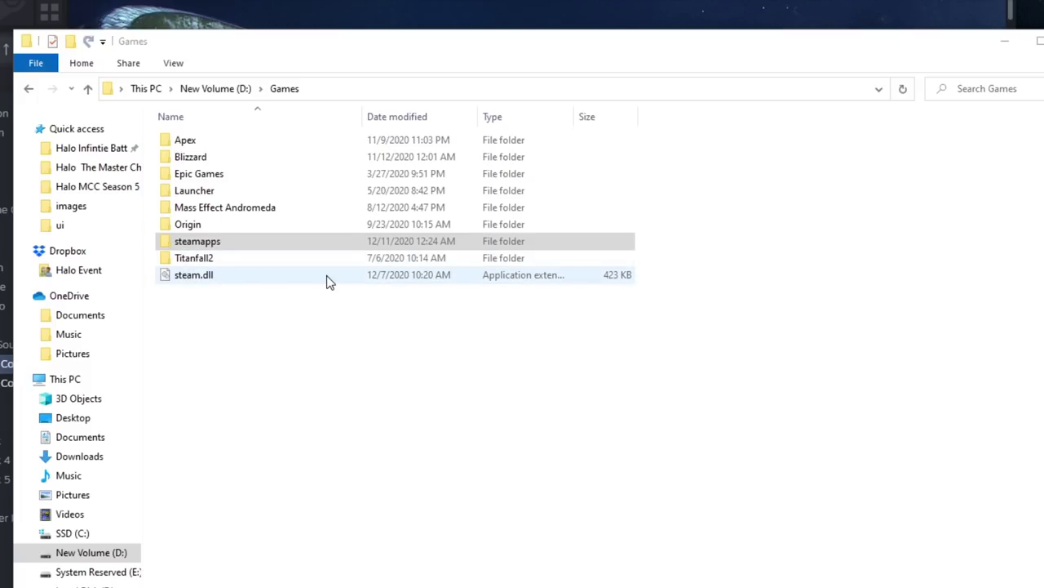
Go to steamapps\common\Halo The Master Chief Collection\data\ui and select unlockdb.xml
{"action": "left_click", "coordinate": [309, 245]}
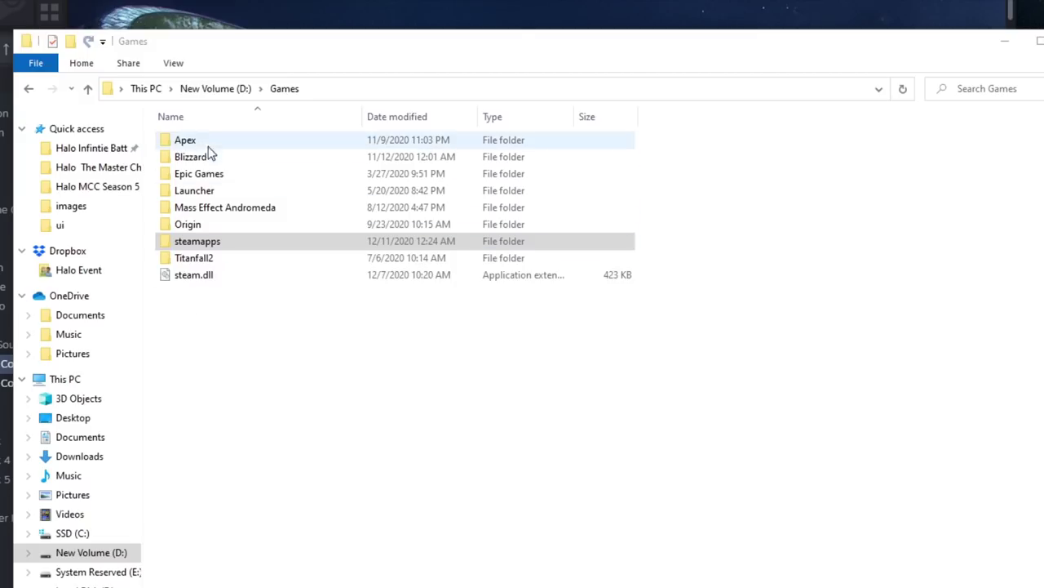
{"action": "double_click", "coordinate": [217, 244]}
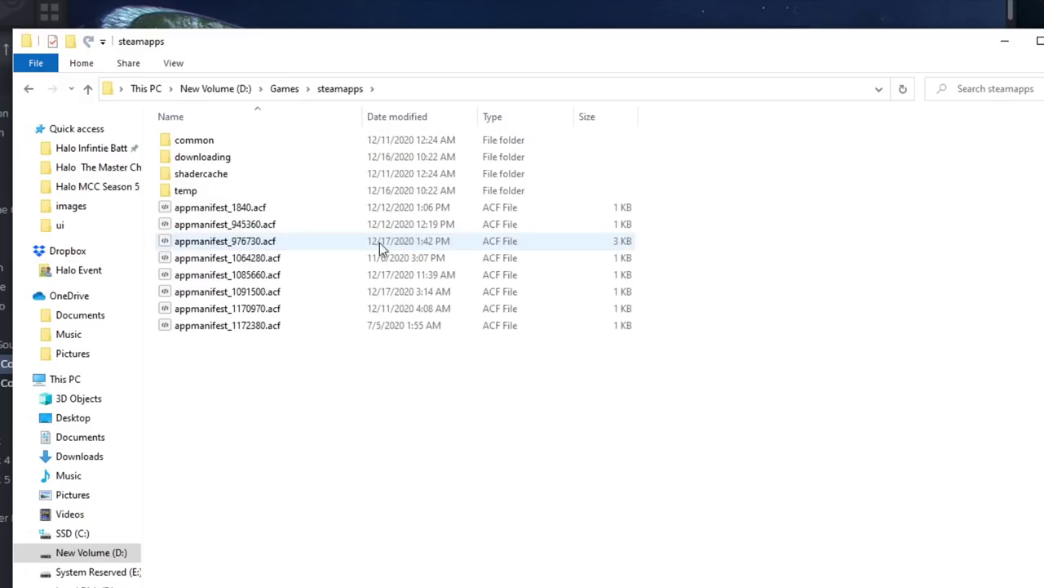
{"action": "double_click", "coordinate": [193, 144]}
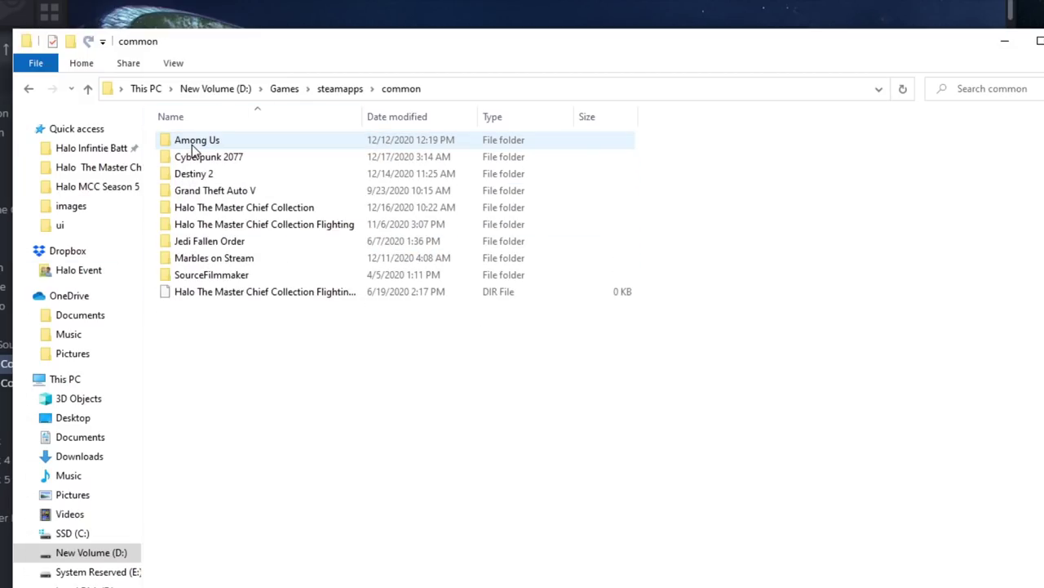
{"action": "double_click", "coordinate": [233, 209]}
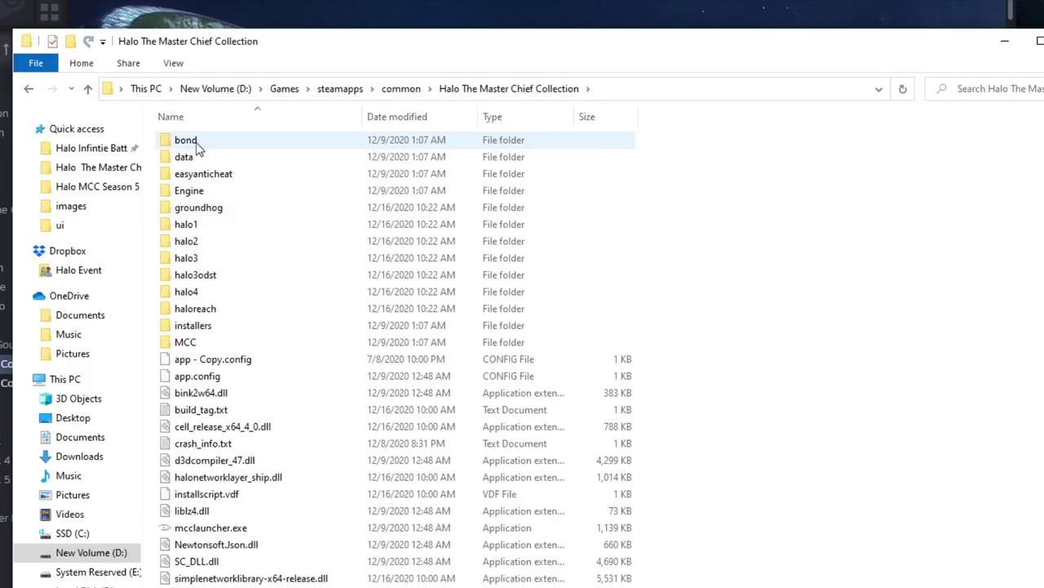
{"action": "double_click", "coordinate": [191, 155]}
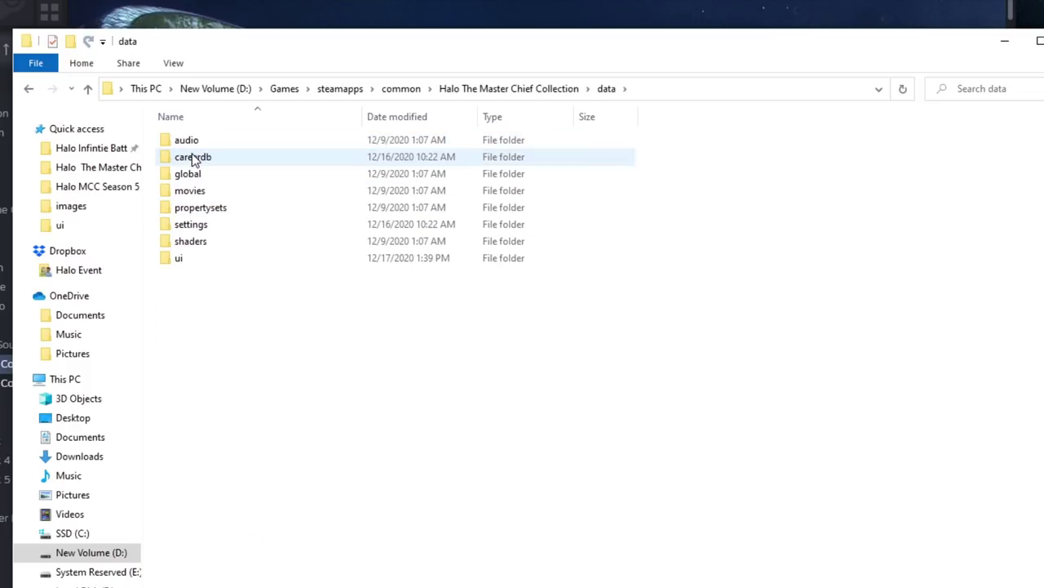
{"action": "double_click", "coordinate": [179, 259]}
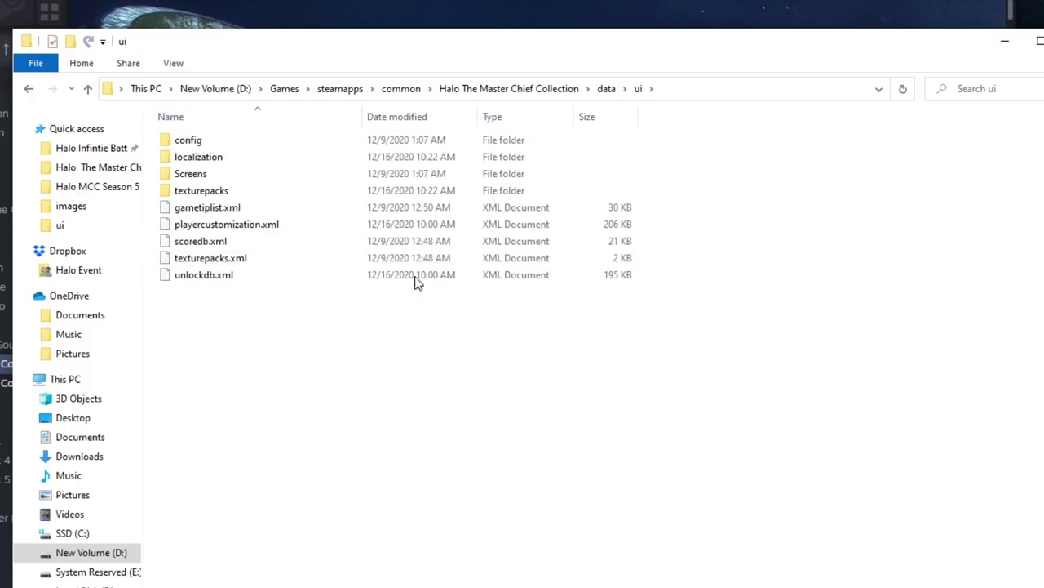
{"action": "left_click", "coordinate": [196, 281]}
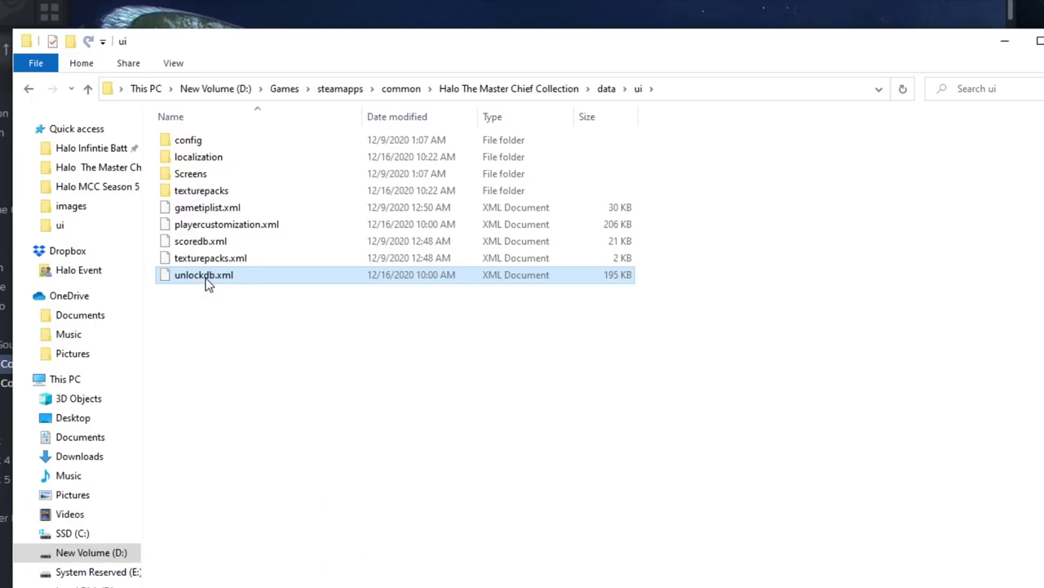
Duplicate unlockdb.xml in the ui folder as the backup 'unlockdb - Copy.xml'
{"action": "right_click", "coordinate": [208, 279]}
{"action": "left_click", "coordinate": [133, 548]}
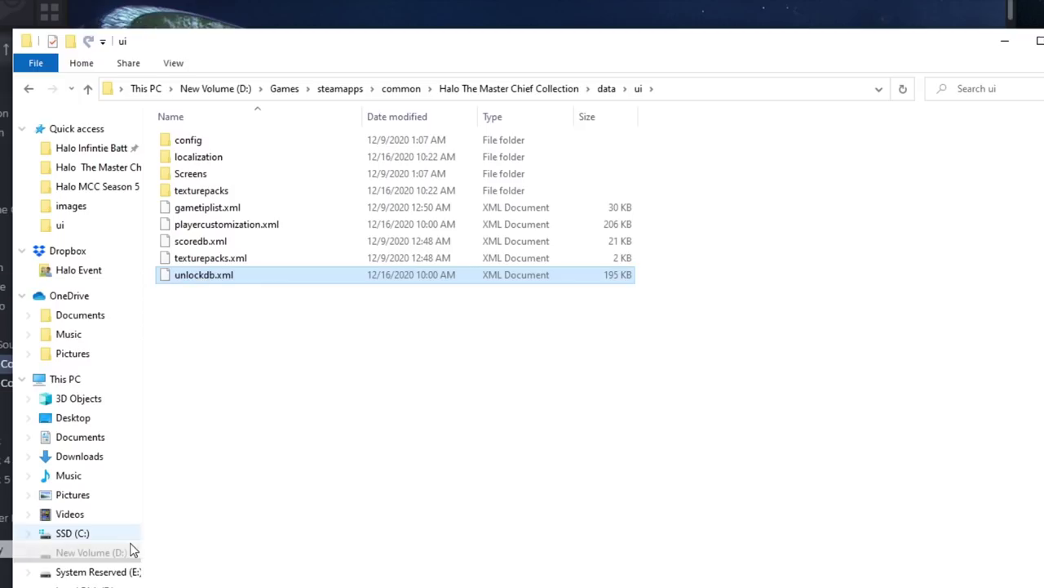
{"action": "left_click", "coordinate": [339, 510]}
{"action": "key", "text": "ctrl+v"}
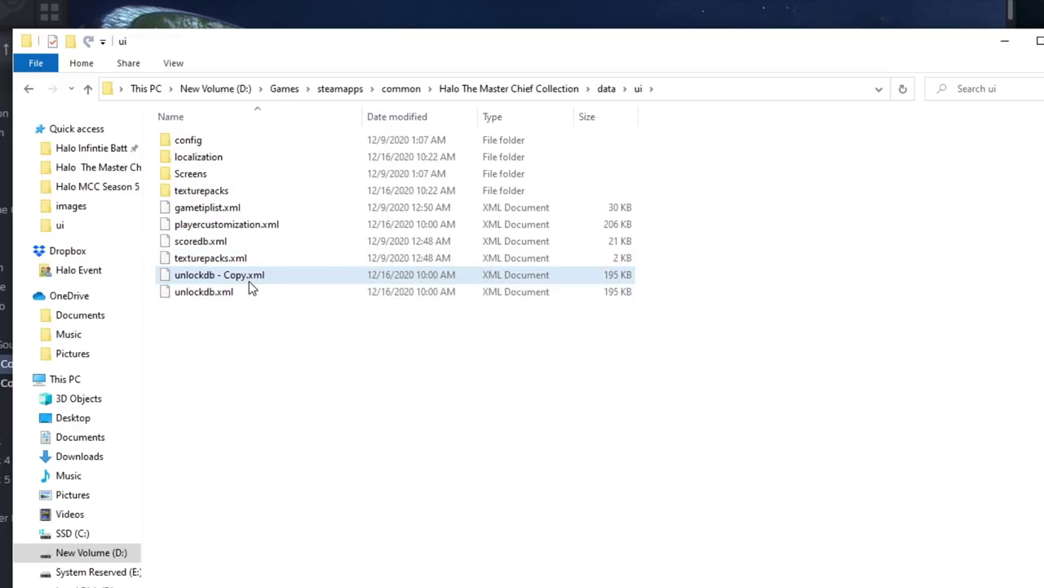
{"action": "left_click", "coordinate": [203, 295]}
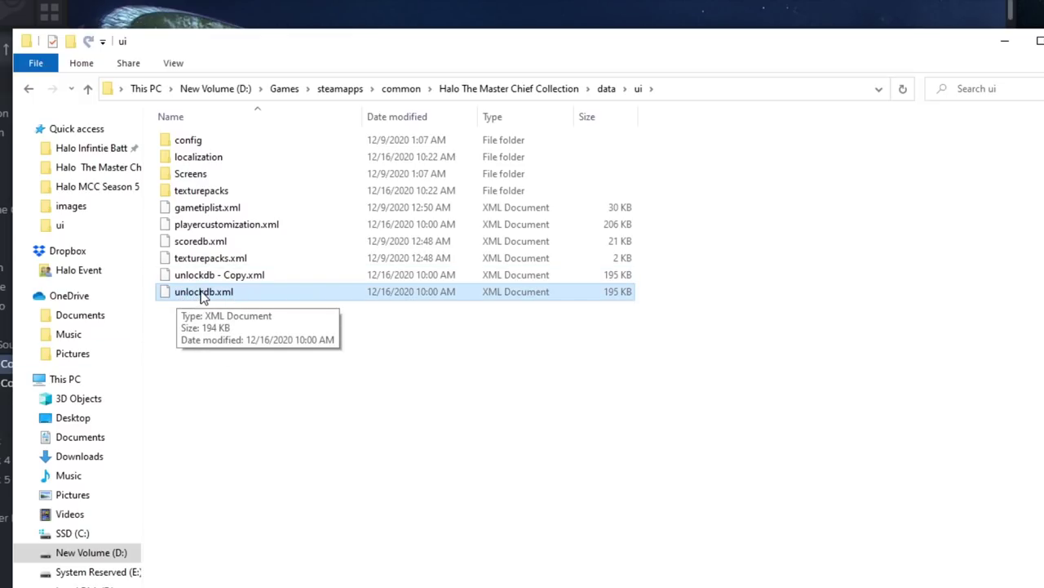
Open unlockdb.xml in WordPad and scroll through its unlock entries
{"action": "right_click", "coordinate": [219, 302]}
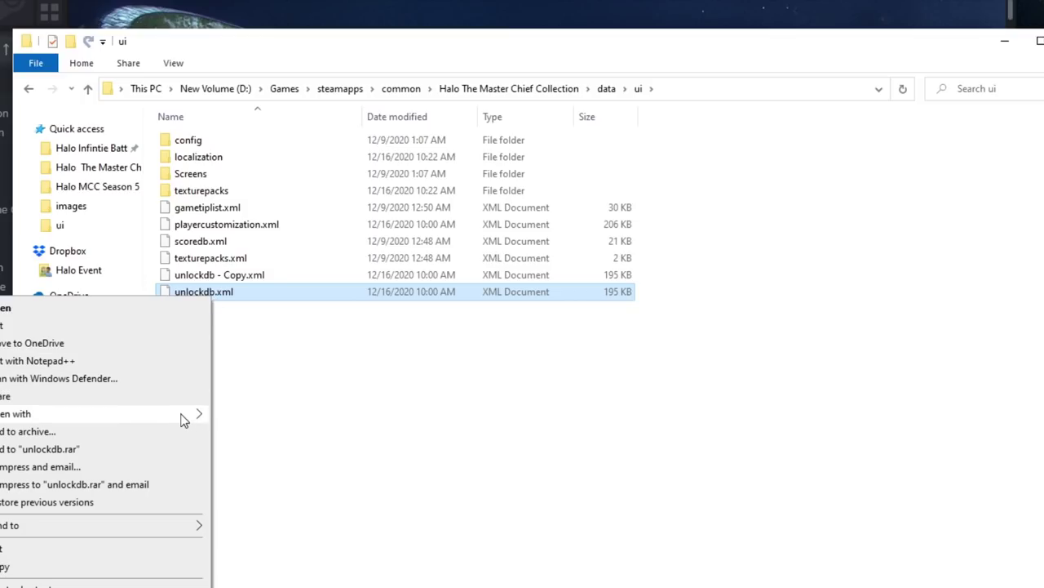
{"action": "mouse_move", "coordinate": [182, 419]}
{"action": "left_click", "coordinate": [254, 451]}
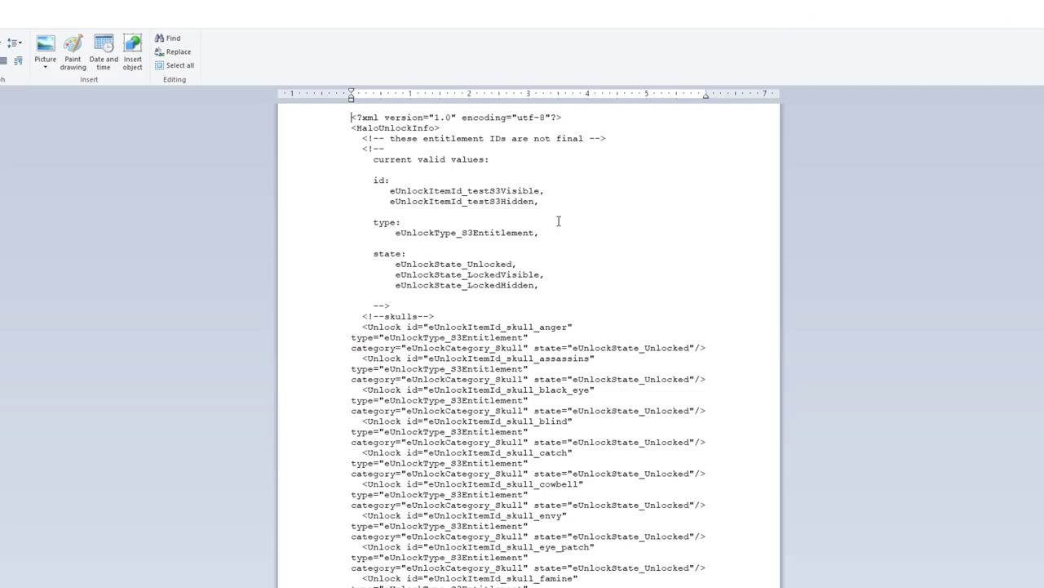
{"action": "scroll", "coordinate": [559, 221], "scroll_direction": "down", "scroll_amount": 20}
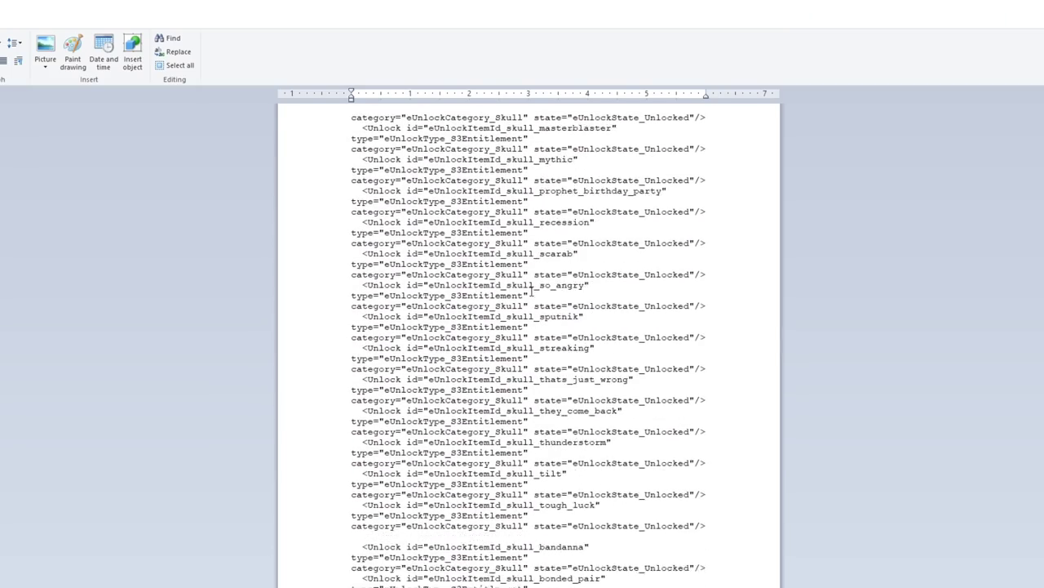
{"action": "scroll", "coordinate": [533, 289], "scroll_direction": "down", "scroll_amount": 15}
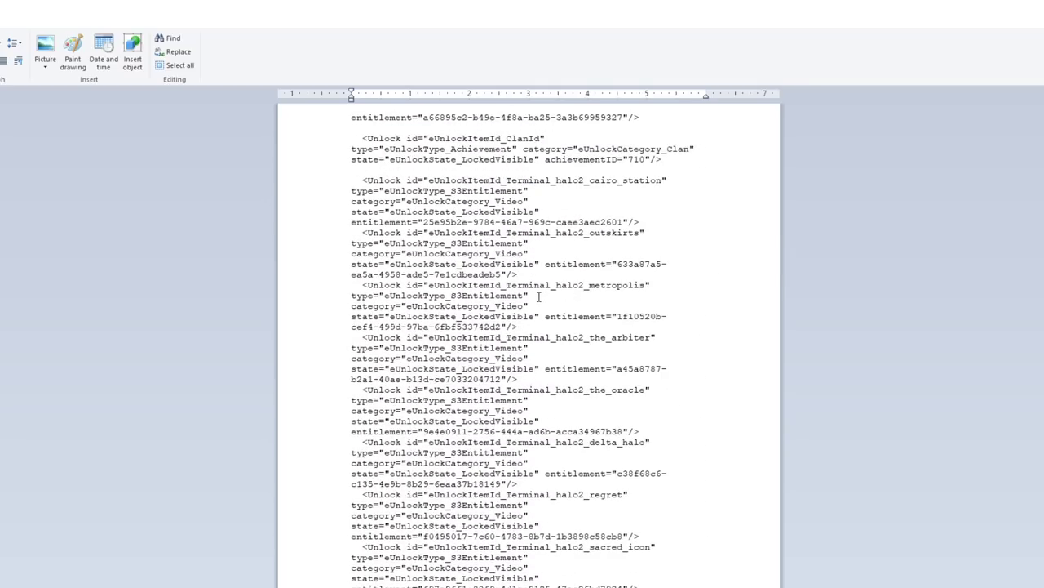
{"action": "scroll", "coordinate": [539, 297], "scroll_direction": "down", "scroll_amount": 11}
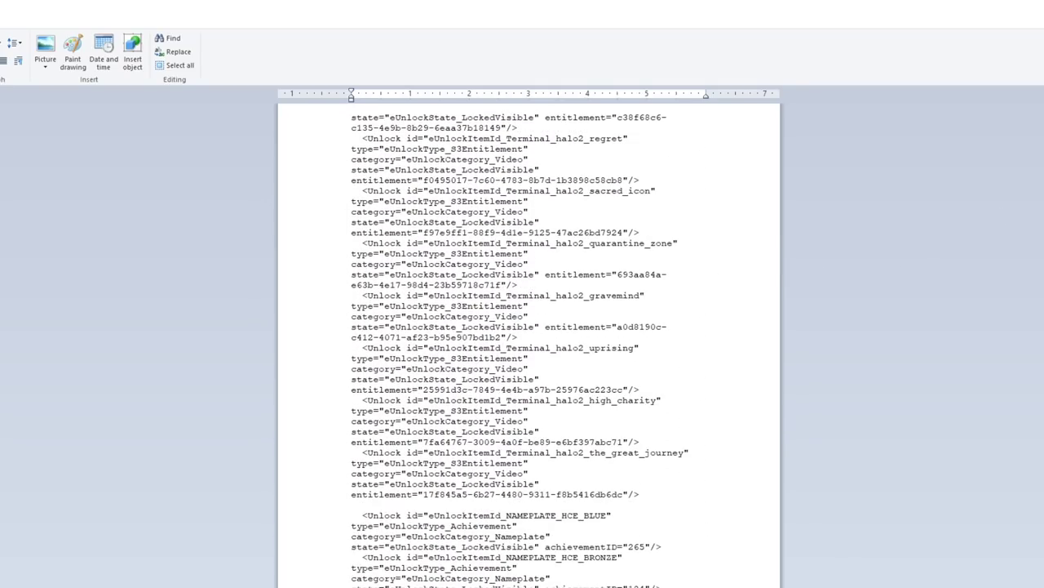
{"action": "scroll", "coordinate": [529, 343], "scroll_direction": "up", "scroll_amount": 20}
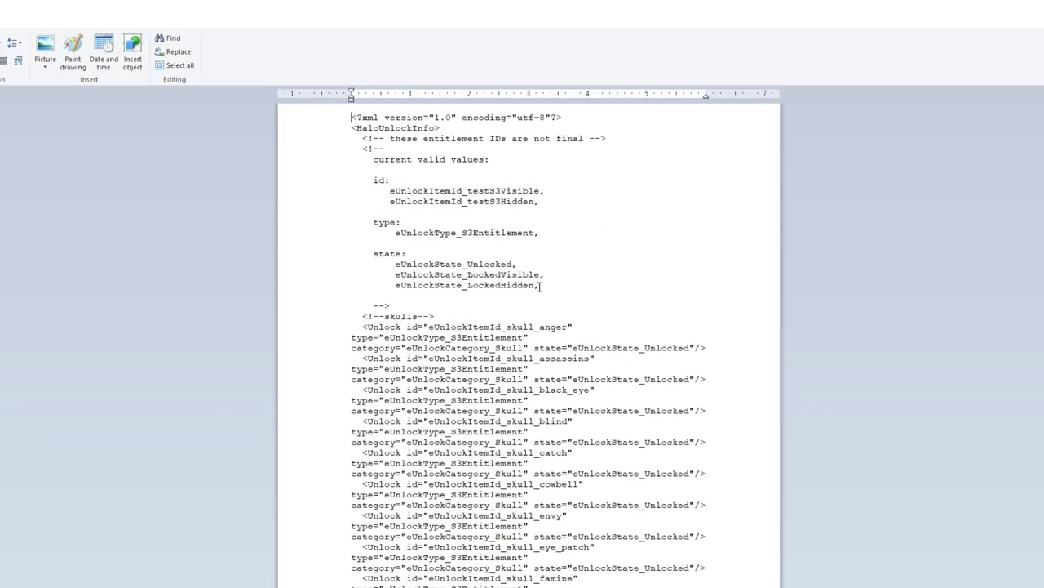
Inspect the state values LockedHidden, LockedVisible and eUnlockState_Unlocked listed near the top
{"action": "double_click", "coordinate": [503, 286]}
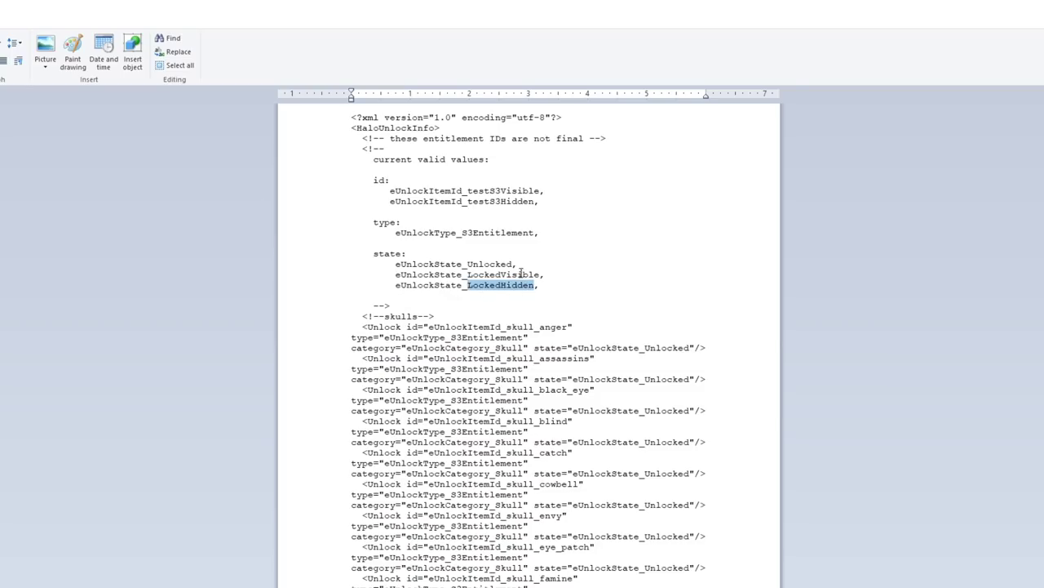
{"action": "left_click", "coordinate": [528, 272]}
{"action": "left_click_drag", "start_coordinate": [468, 275], "coordinate": [542, 279]}
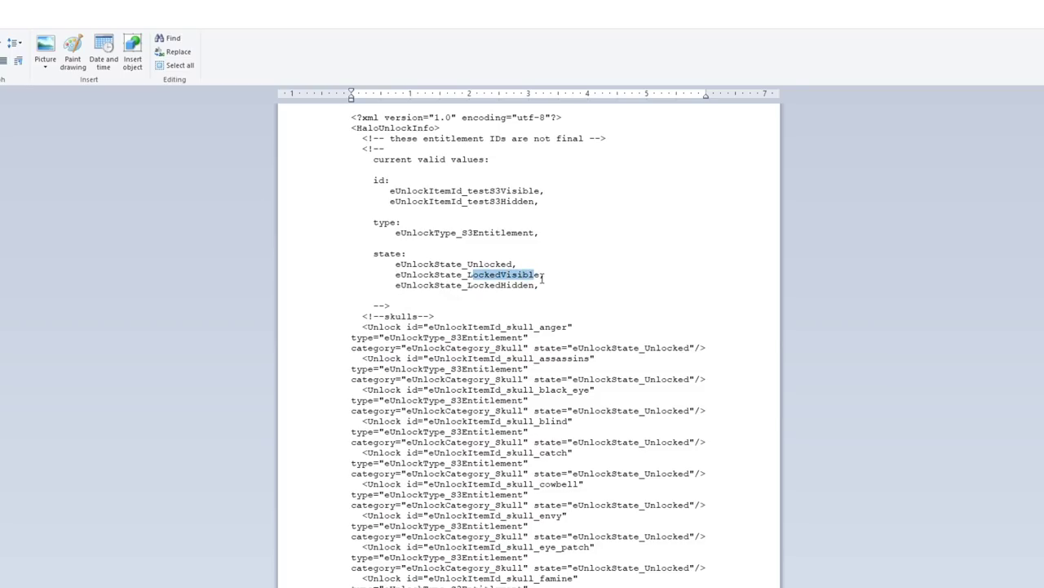
{"action": "left_click_drag", "start_coordinate": [397, 263], "coordinate": [505, 266]}
{"action": "left_click", "coordinate": [542, 286]}
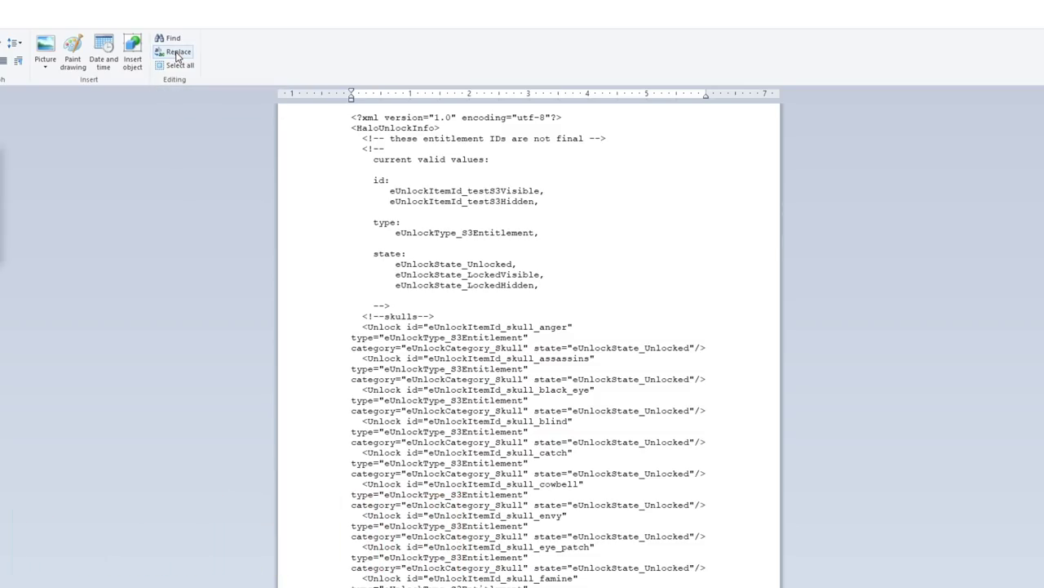
Replace all eUnlockState_LockedHidden values with eUnlockState_Unlocked
{"action": "key", "text": "ctrl+h"}
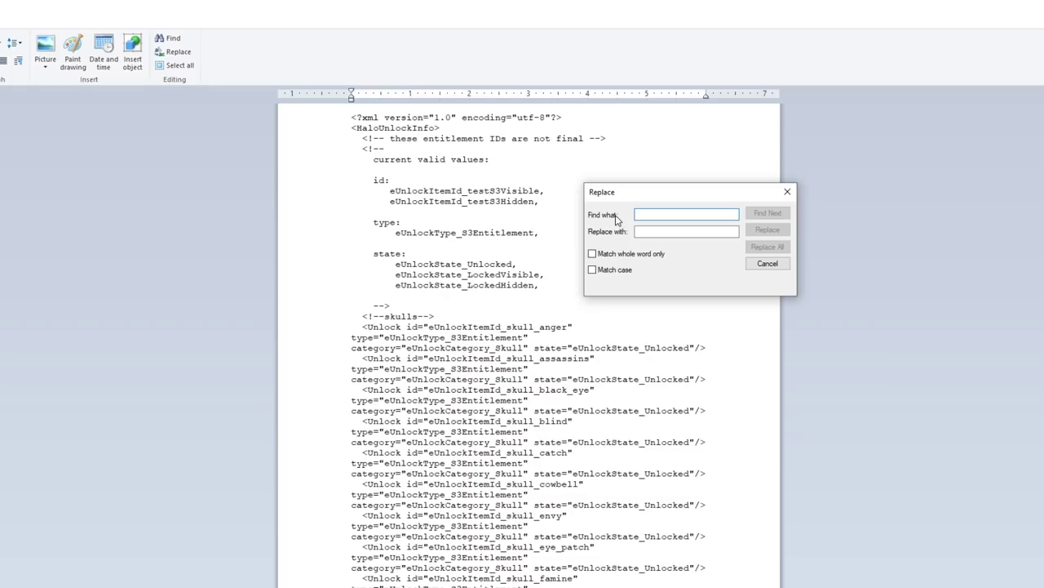
{"action": "left_click", "coordinate": [498, 283]}
{"action": "left_click_drag", "start_coordinate": [395, 285], "coordinate": [510, 288]}
{"action": "key", "text": "ctrl+c"}
{"action": "left_click", "coordinate": [652, 215]}
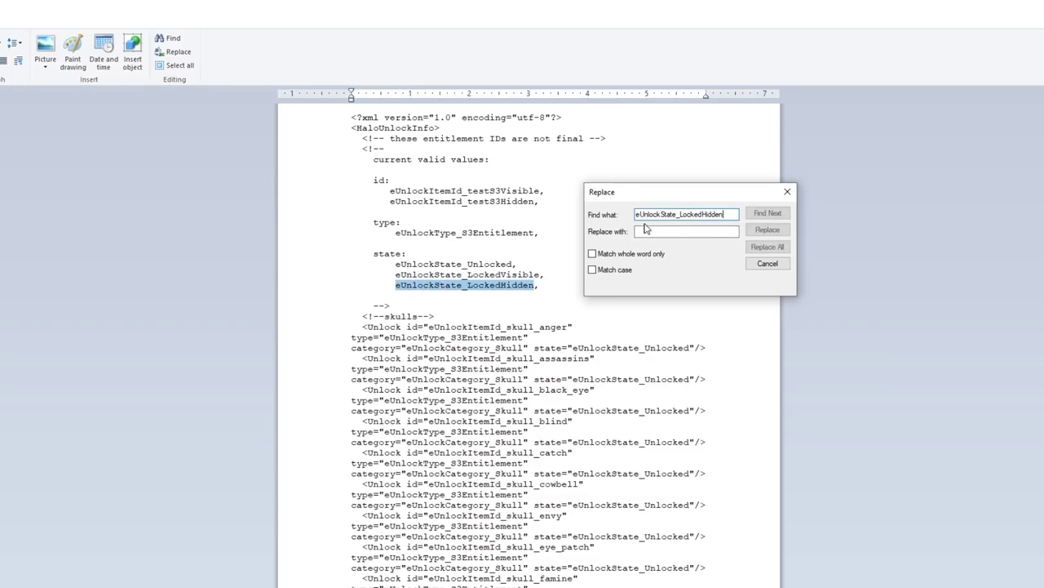
{"action": "key", "text": "ctrl+v"}
{"action": "left_click_drag", "start_coordinate": [396, 263], "coordinate": [493, 266]}
{"action": "key", "text": "ctrl+c"}
{"action": "left_click", "coordinate": [662, 234]}
{"action": "key", "text": "ctrl+v"}
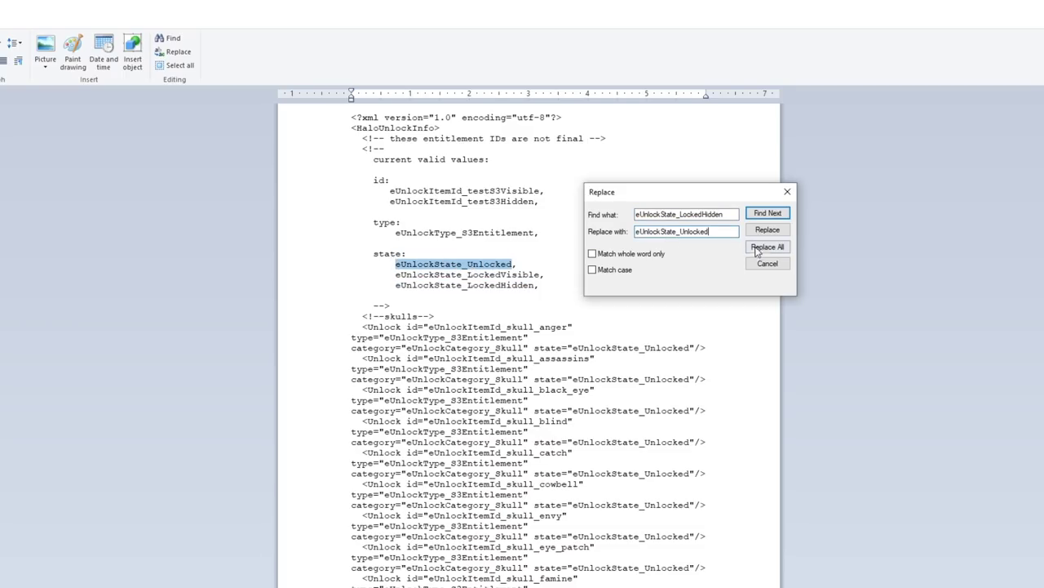
{"action": "left_click", "coordinate": [760, 249]}
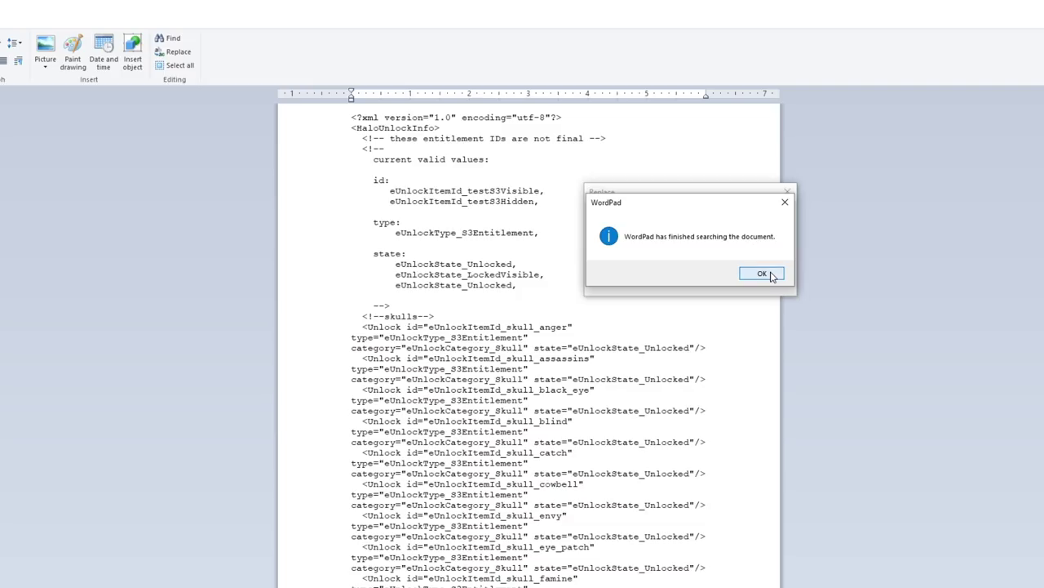
{"action": "left_click", "coordinate": [765, 274]}
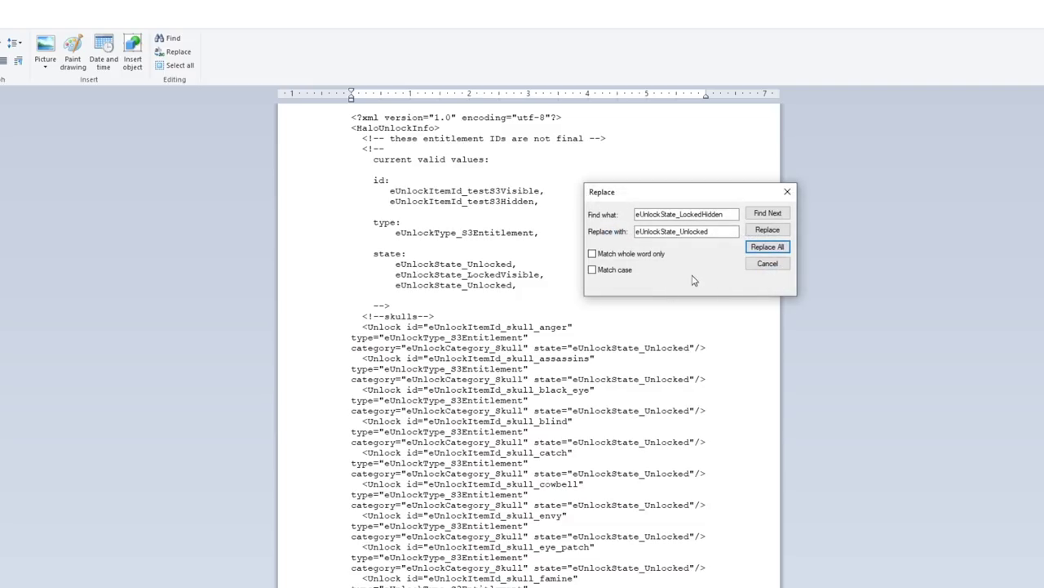
Replace all eUnlockState_LockedVisible values with eUnlockState_Unlocked, then close the Replace window
{"action": "left_click", "coordinate": [524, 285]}
{"action": "scroll", "coordinate": [523, 286], "scroll_direction": "down", "scroll_amount": 15}
{"action": "scroll", "coordinate": [509, 288], "scroll_direction": "up", "scroll_amount": 15}
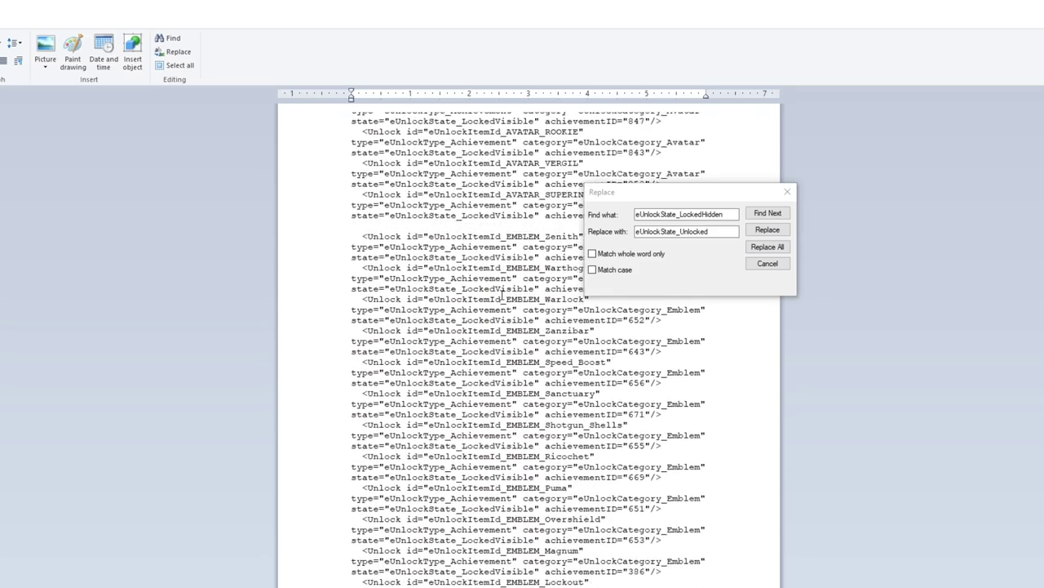
{"action": "scroll", "coordinate": [528, 342], "scroll_direction": "up", "scroll_amount": 15}
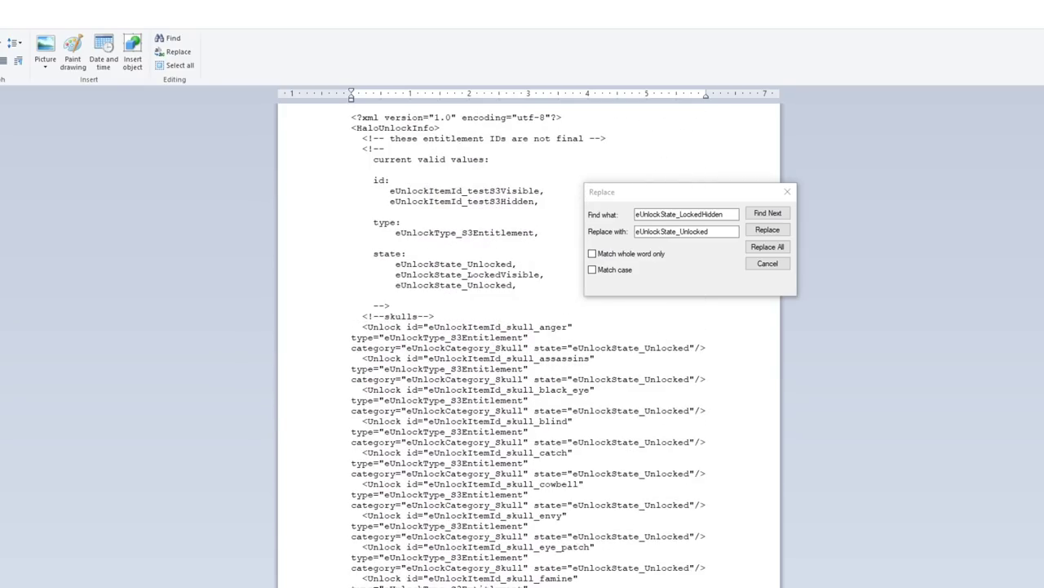
{"action": "double_click", "coordinate": [457, 287]}
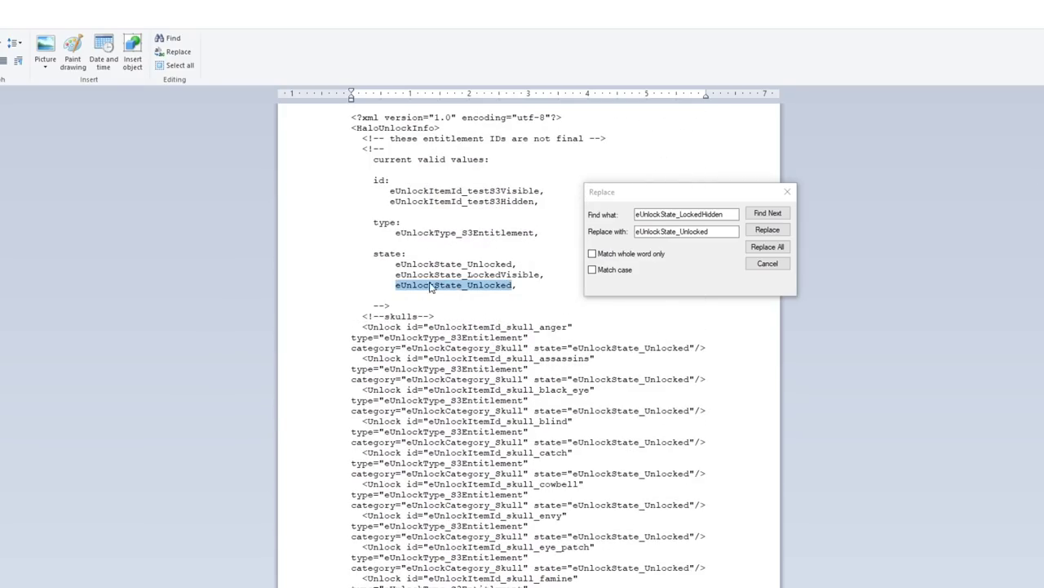
{"action": "double_click", "coordinate": [472, 274]}
{"action": "left_click_drag", "start_coordinate": [472, 274], "coordinate": [686, 231]}
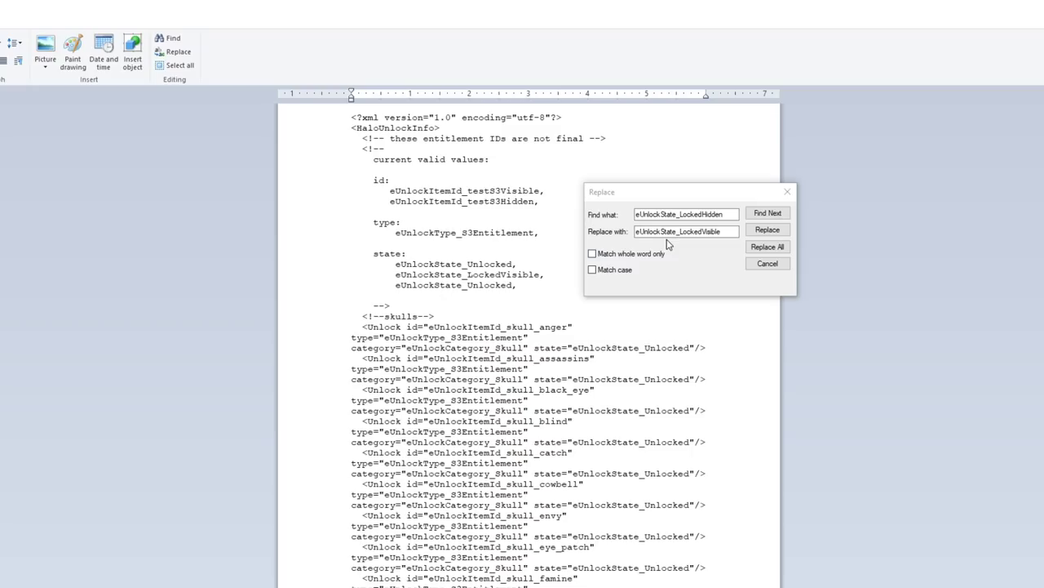
{"action": "left_click_drag", "start_coordinate": [396, 274], "coordinate": [442, 275]}
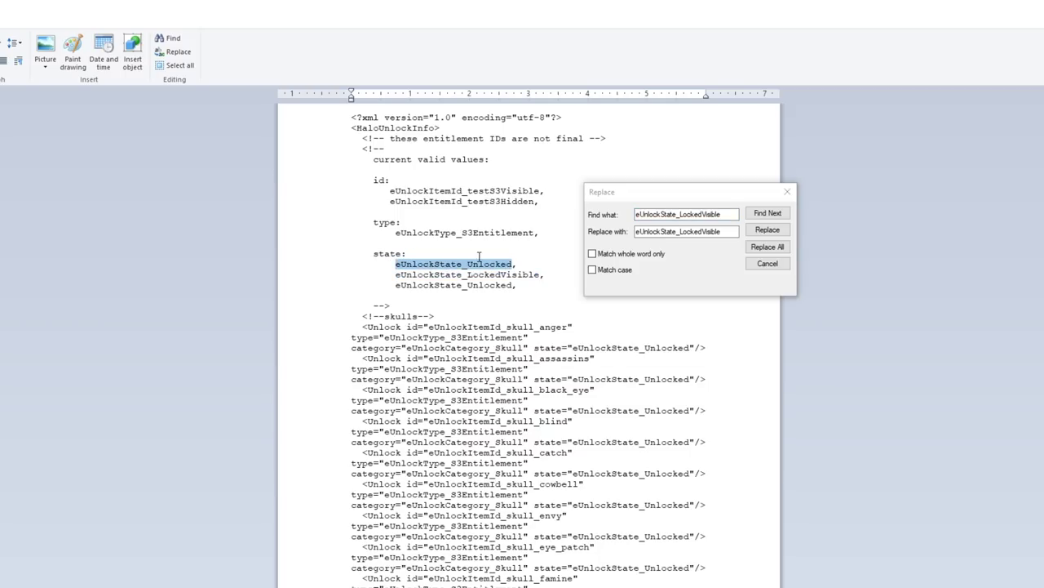
{"action": "left_click", "coordinate": [699, 232]}
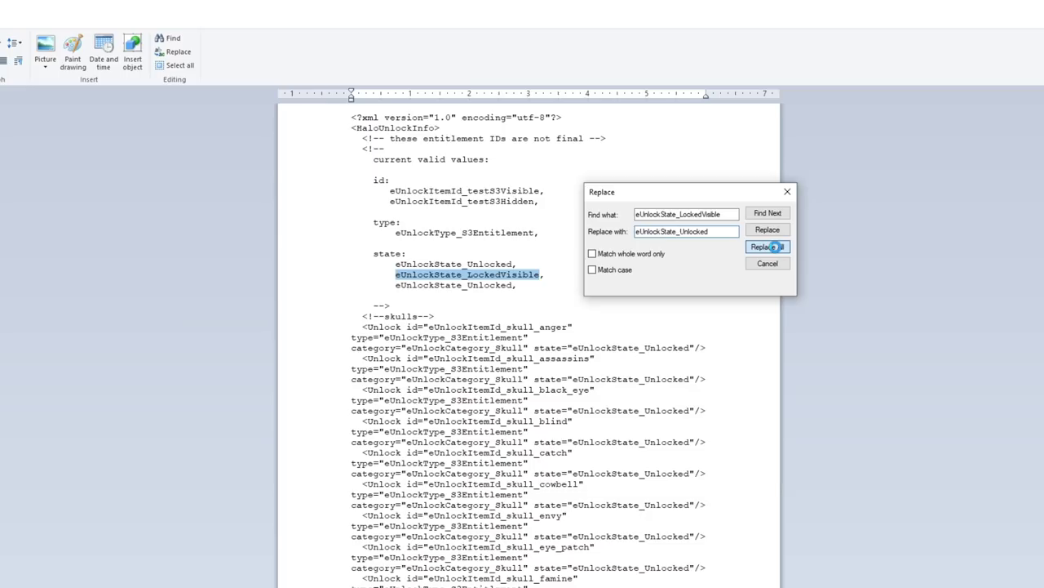
{"action": "left_click", "coordinate": [773, 246]}
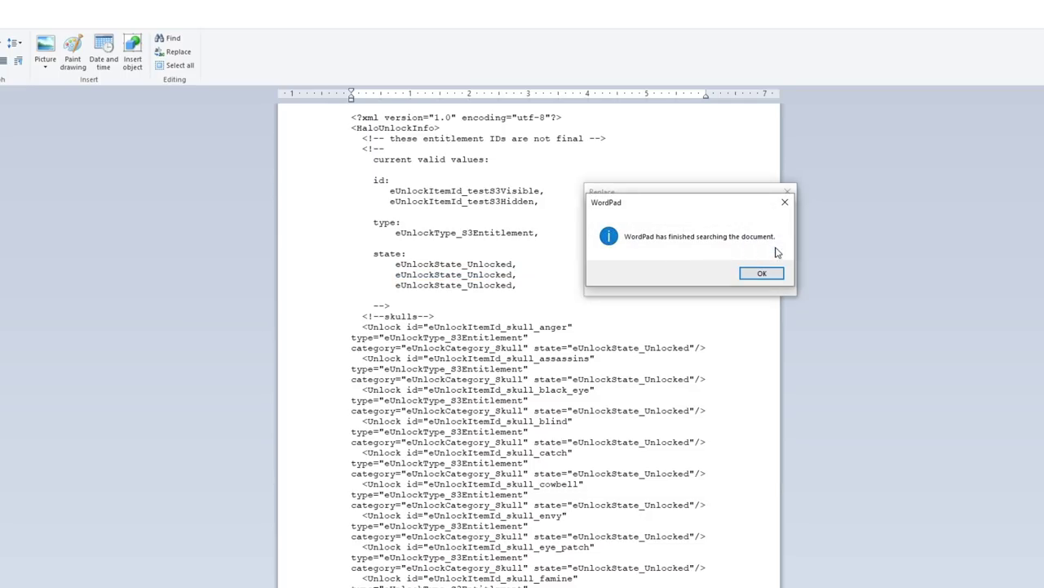
{"action": "left_click", "coordinate": [759, 273]}
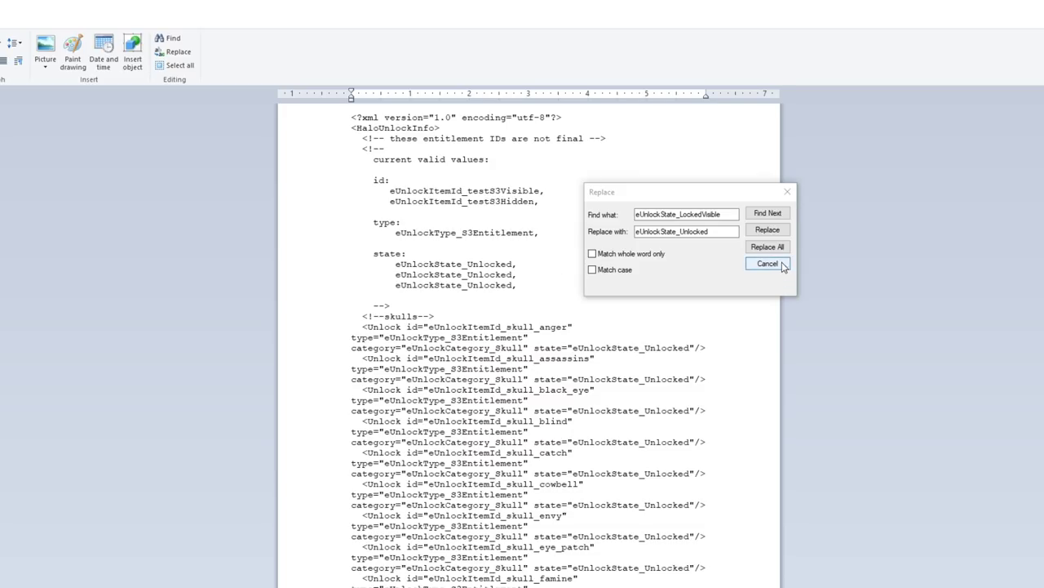
{"action": "left_click", "coordinate": [788, 193]}
Launch Halo: The Master Chief Collection from Steam with anti-cheat disabled
{"action": "scroll", "coordinate": [529, 342], "scroll_direction": "down", "scroll_amount": 15}
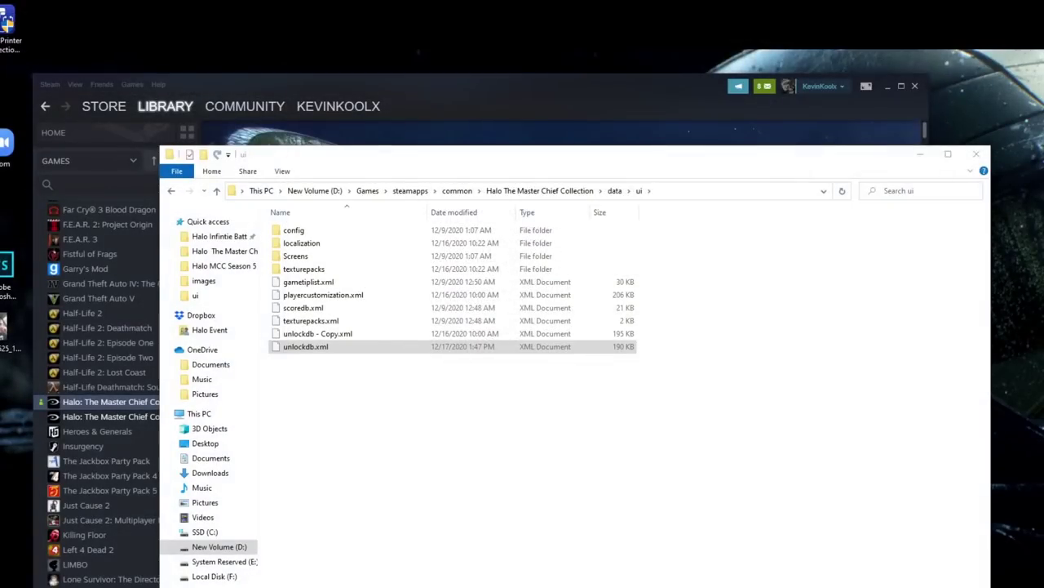
{"action": "left_click", "coordinate": [387, 86]}
{"action": "left_click", "coordinate": [244, 341]}
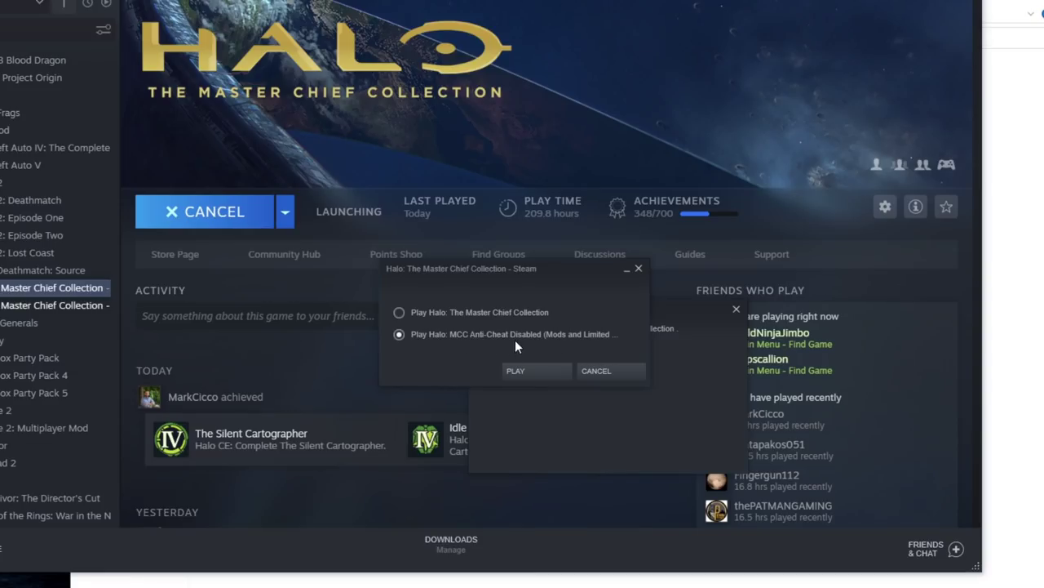
{"action": "key", "text": "Return"}
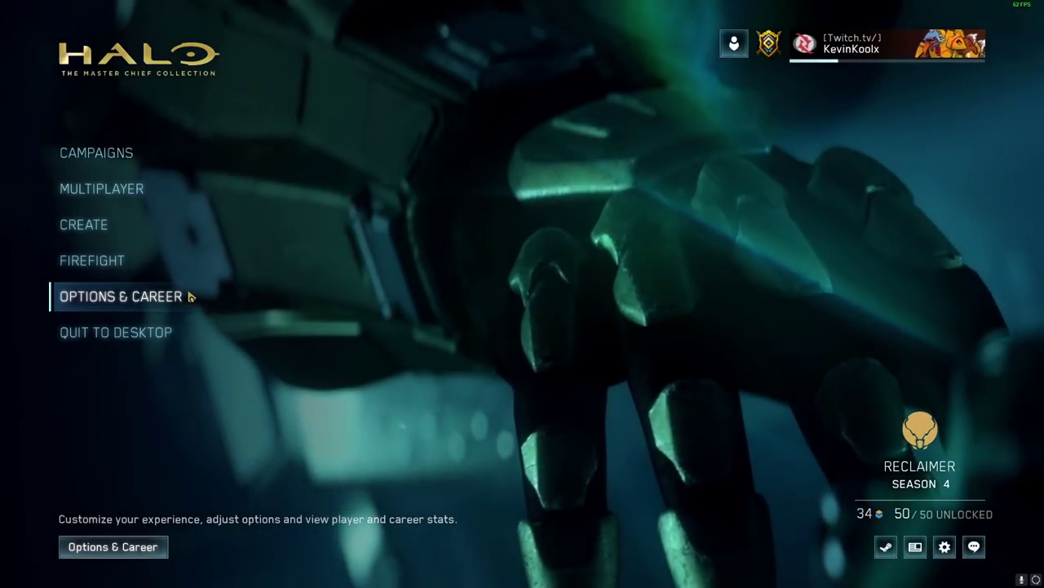
Browse the Halo 3 Spartan armor helmet list, then back out to the Customization game list
{"action": "left_click", "coordinate": [101, 294]}
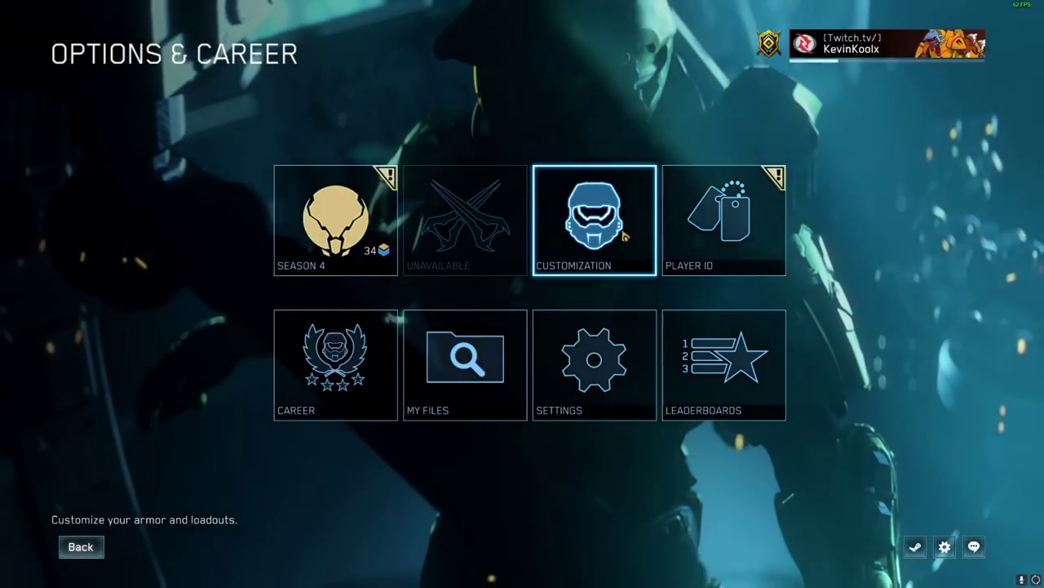
{"action": "left_click", "coordinate": [624, 236]}
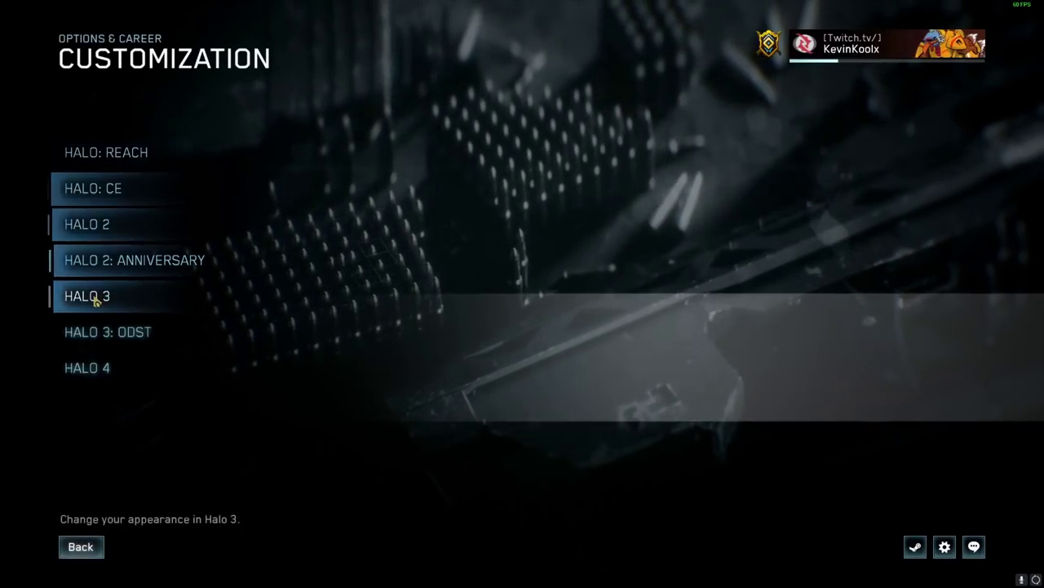
{"action": "left_click", "coordinate": [98, 296]}
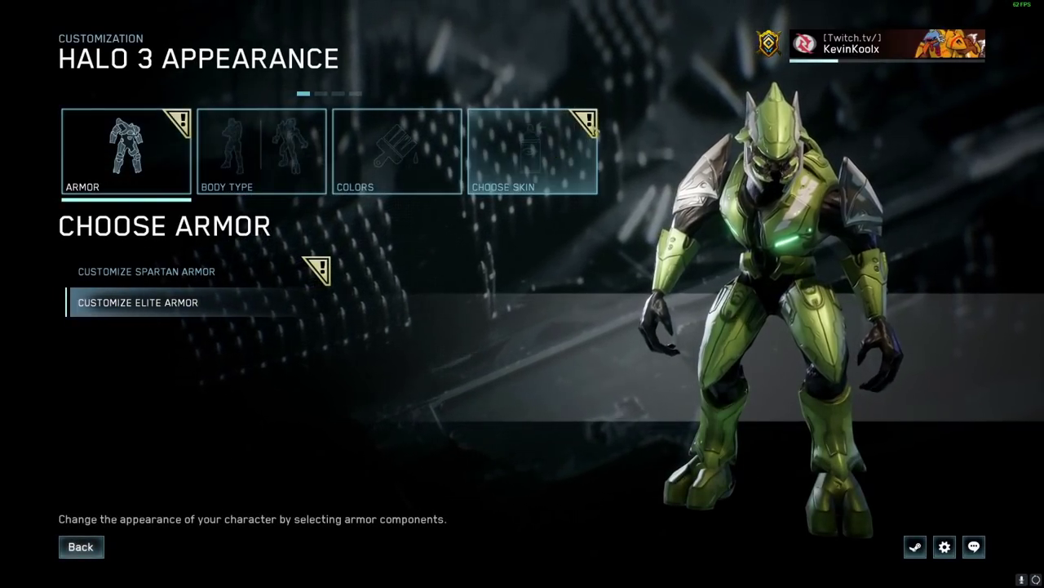
{"action": "left_click", "coordinate": [194, 272]}
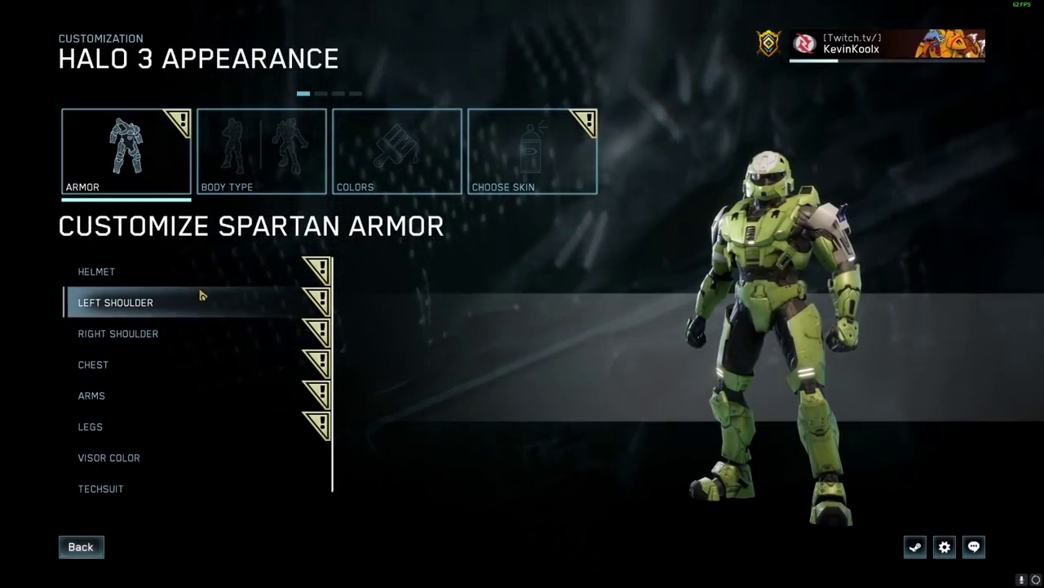
{"action": "left_click", "coordinate": [210, 273]}
{"action": "scroll", "coordinate": [212, 392], "scroll_direction": "down", "scroll_amount": 5}
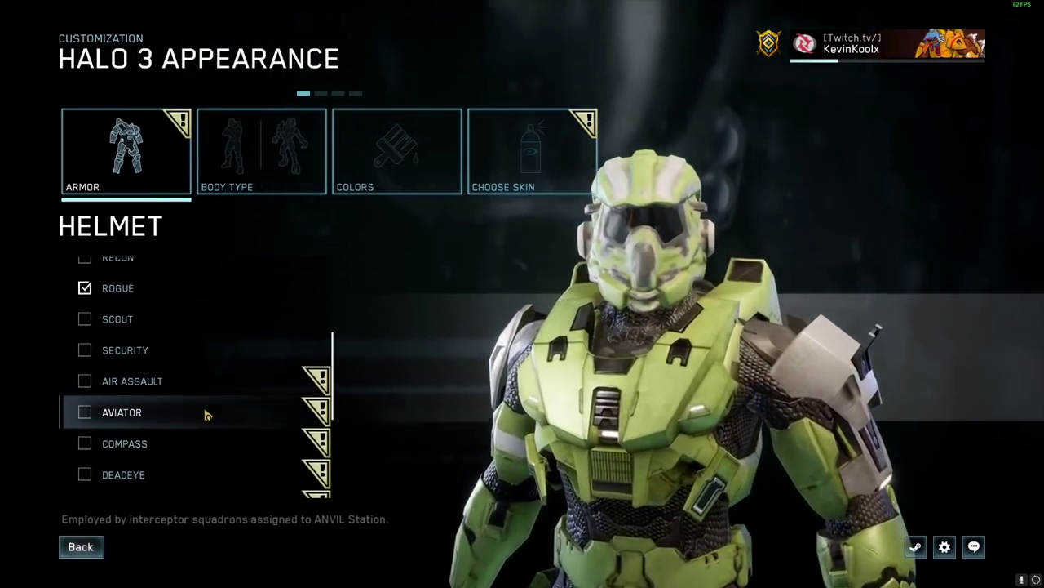
{"action": "scroll", "coordinate": [221, 358], "scroll_direction": "down", "scroll_amount": 5}
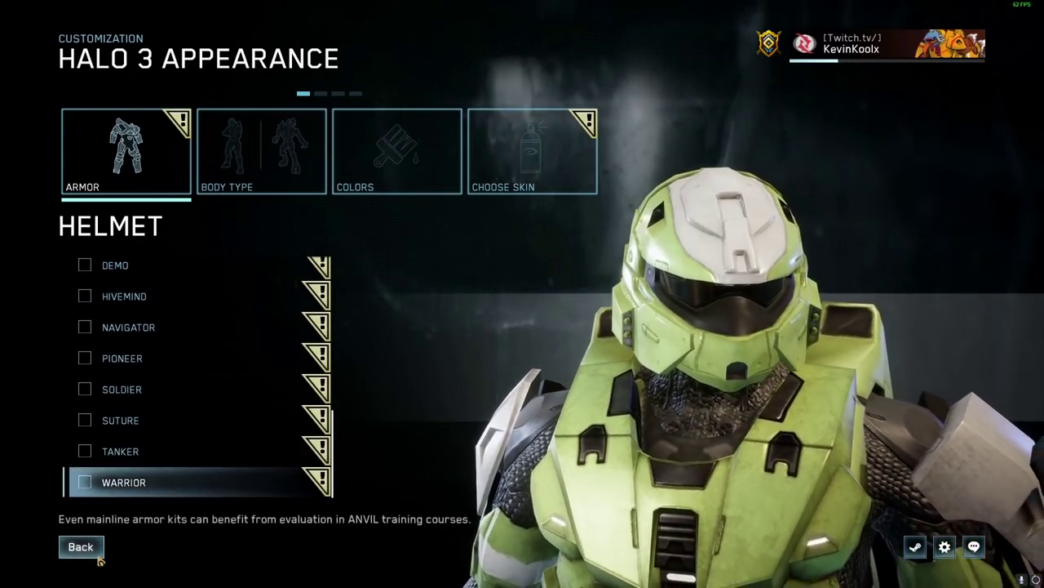
{"action": "left_click", "coordinate": [82, 547]}
{"action": "left_click", "coordinate": [96, 551]}
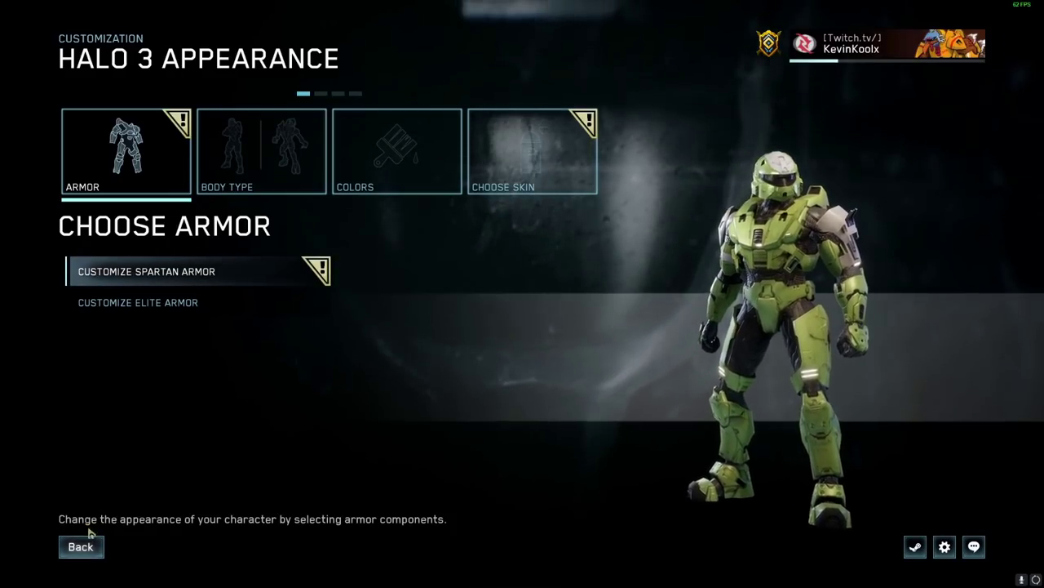
{"action": "left_click", "coordinate": [85, 545]}
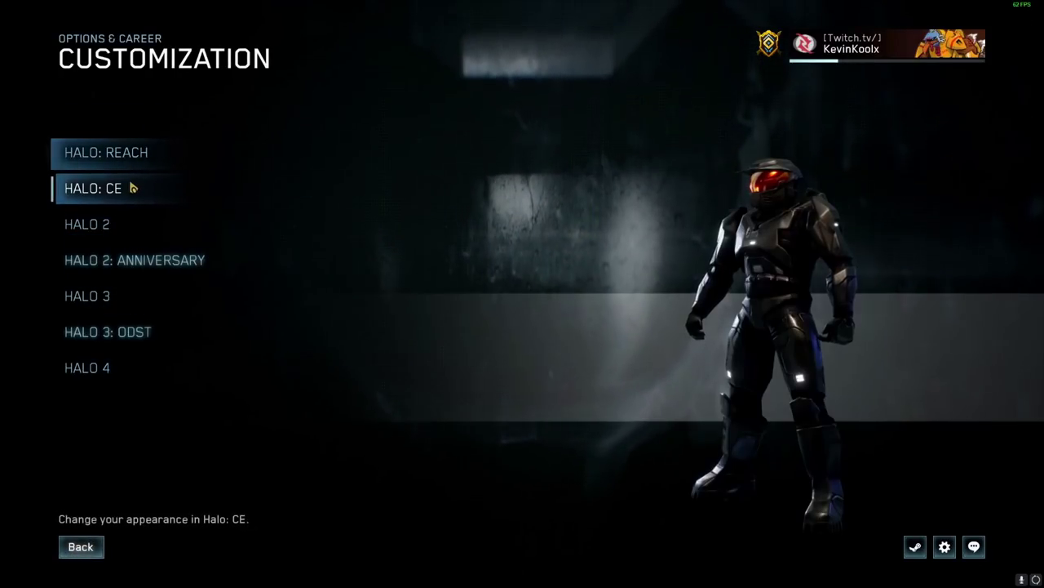
Check the Halo: Reach chest armor and AKIS helmet variants are unlocked
{"action": "left_click", "coordinate": [139, 155]}
{"action": "left_click", "coordinate": [215, 273]}
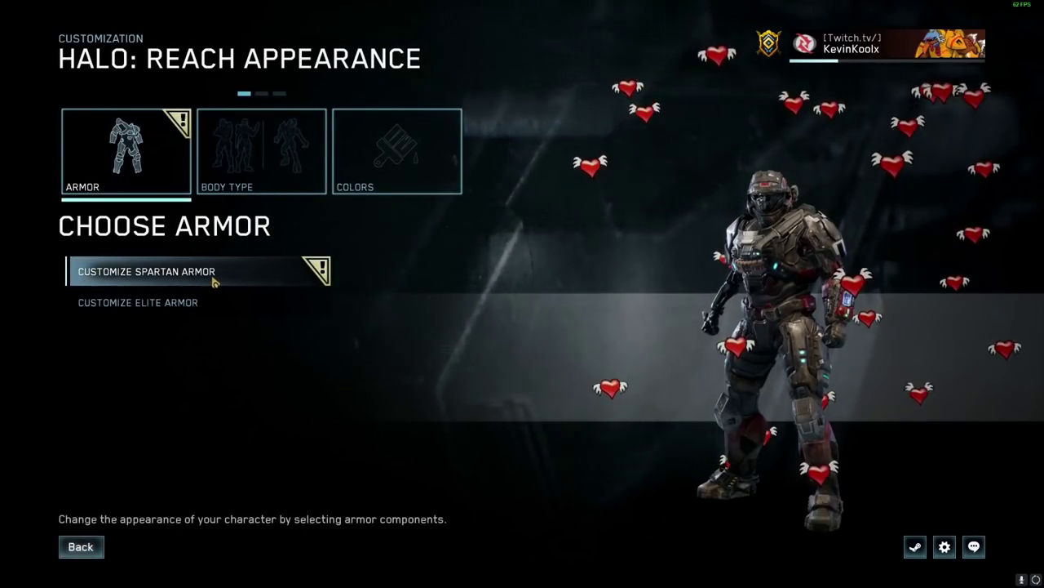
{"action": "left_click", "coordinate": [211, 363]}
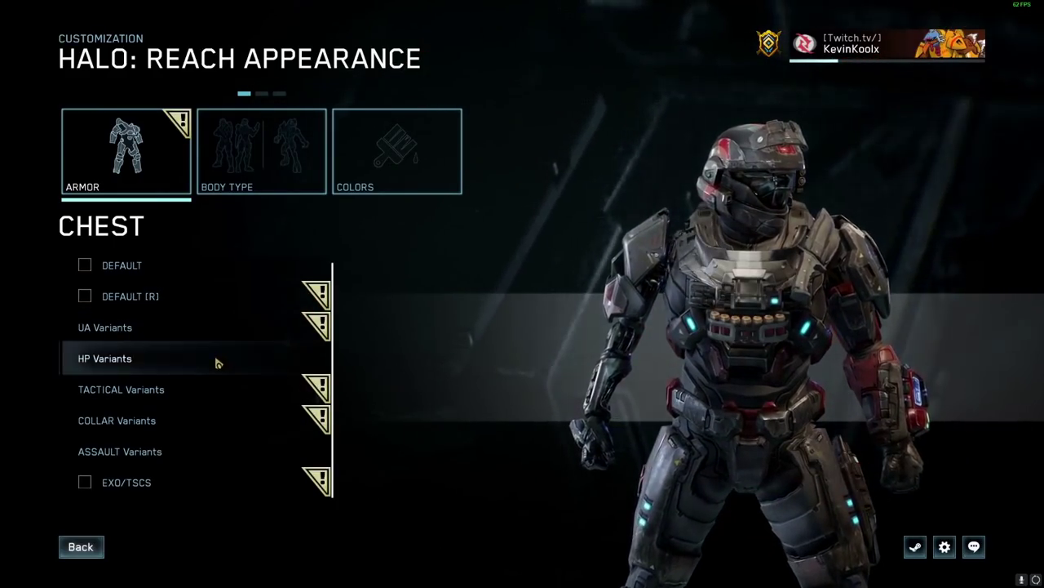
{"action": "key", "text": "Escape"}
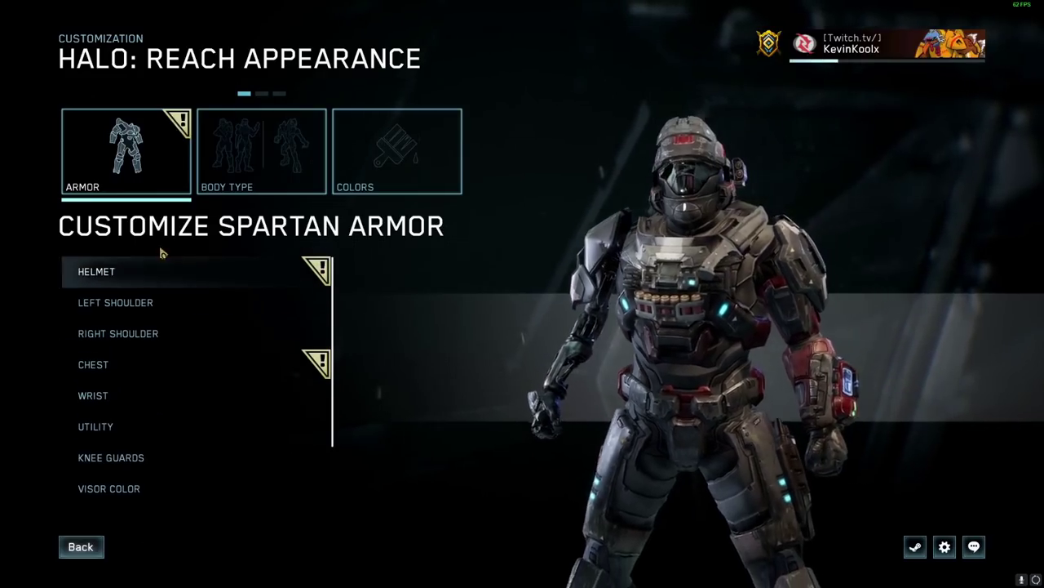
{"action": "left_click", "coordinate": [160, 271]}
{"action": "scroll", "coordinate": [196, 392], "scroll_direction": "down", "scroll_amount": 13}
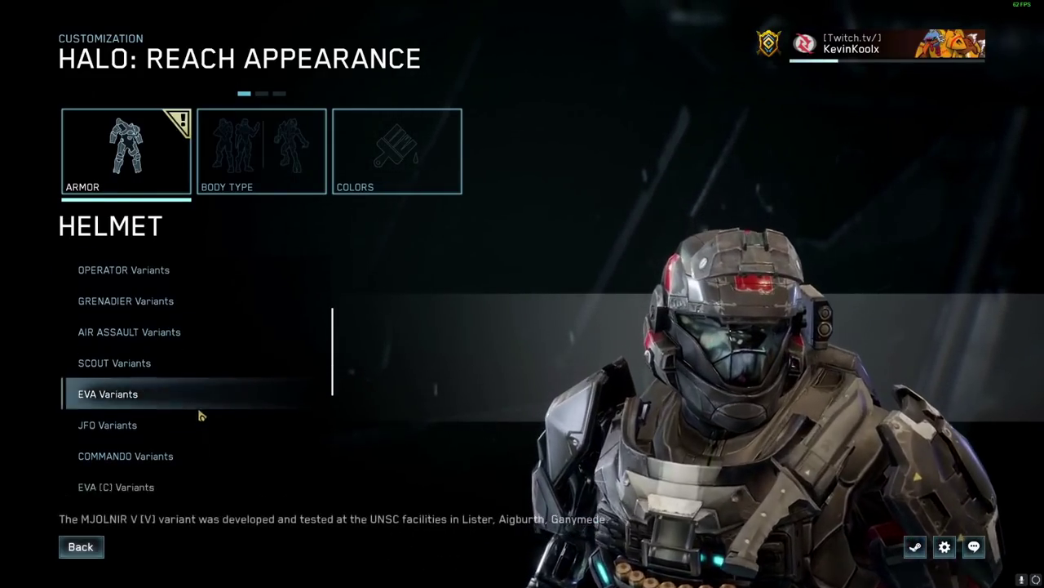
{"action": "scroll", "coordinate": [201, 441], "scroll_direction": "down", "scroll_amount": 3}
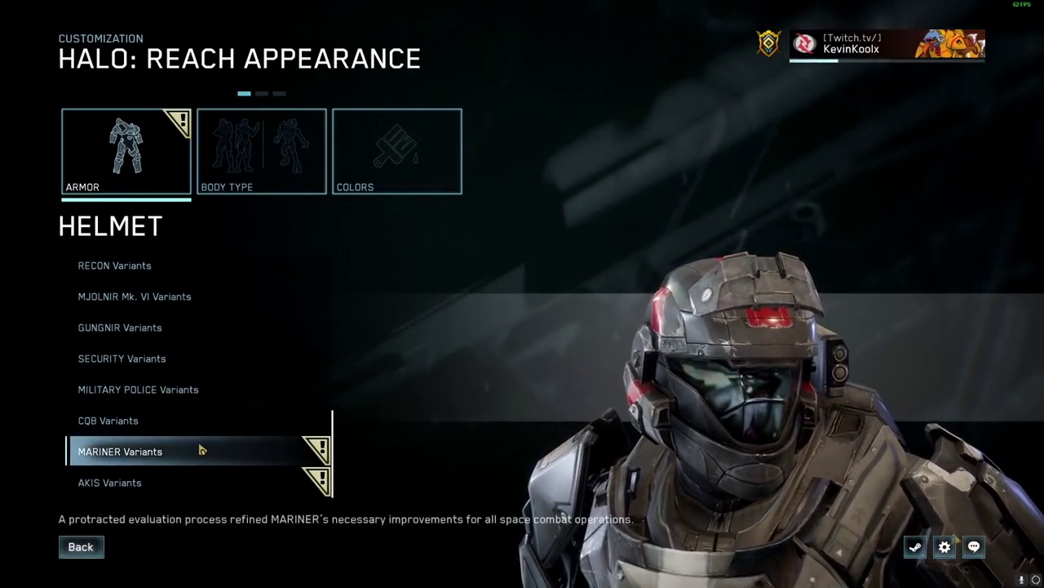
{"action": "left_click", "coordinate": [204, 476]}
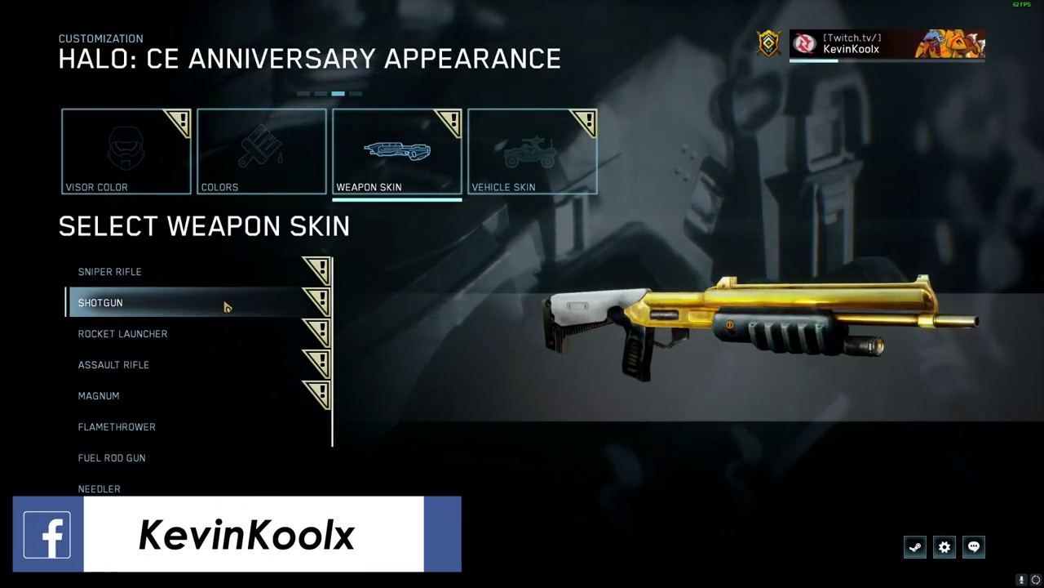
View the Halo: CE Sniper Rifle skin choices, then back out of Customization
{"action": "left_click", "coordinate": [232, 275]}
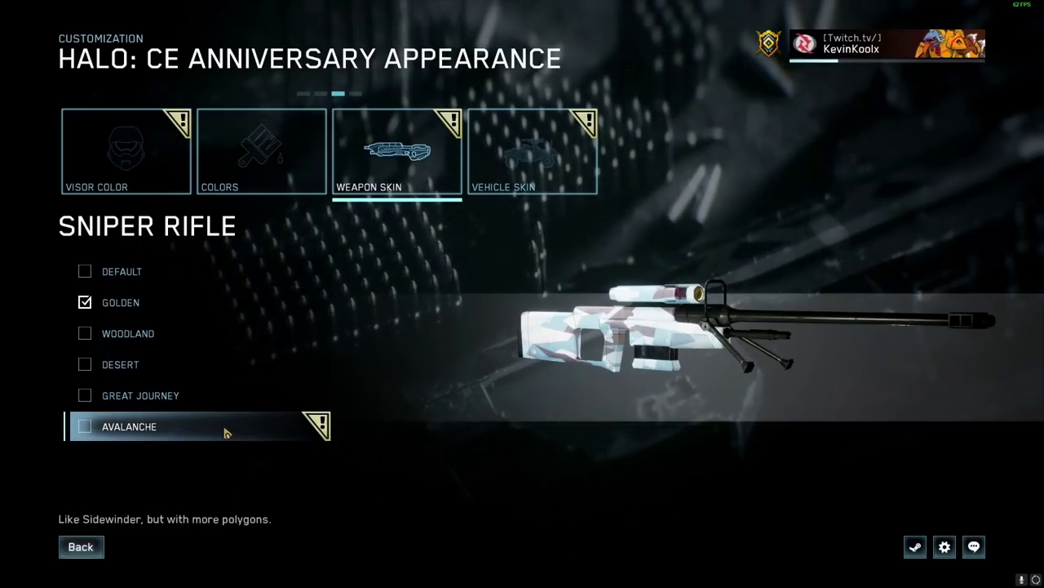
{"action": "key", "text": "Escape"}
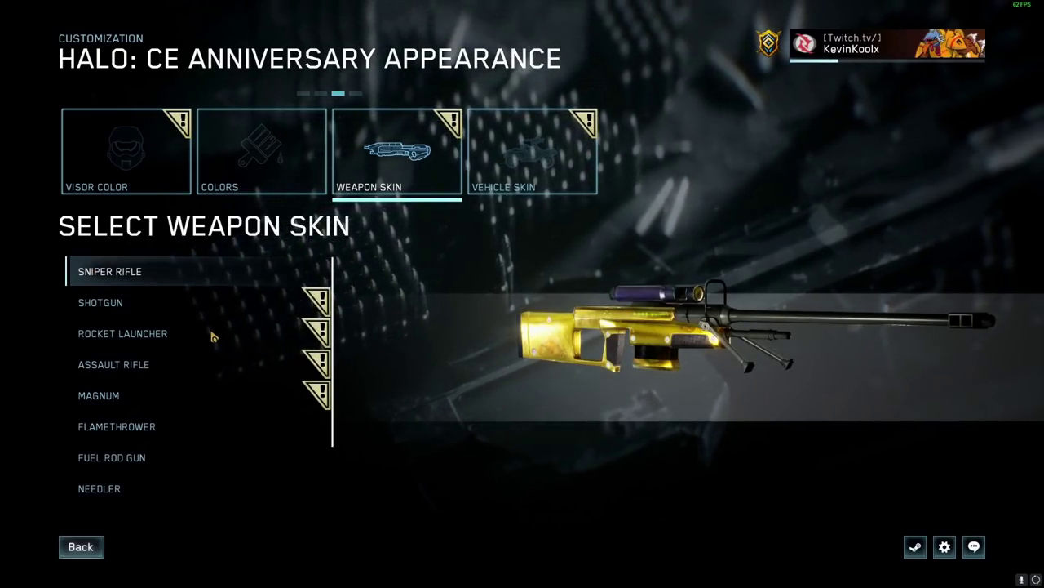
{"action": "key", "text": "Escape"}
{"action": "key", "text": "Escape"}
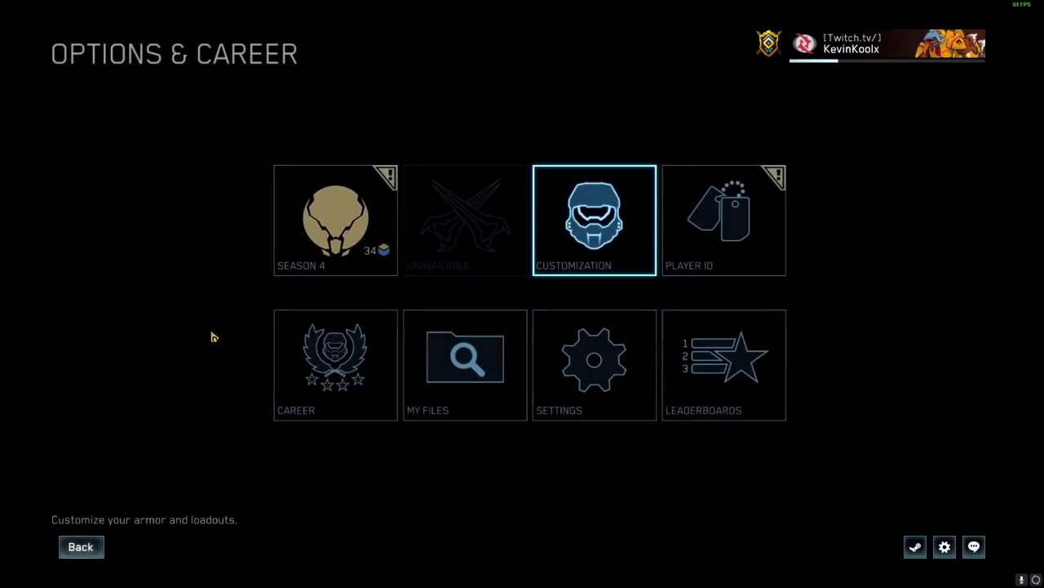
{"action": "key", "text": "Escape"}
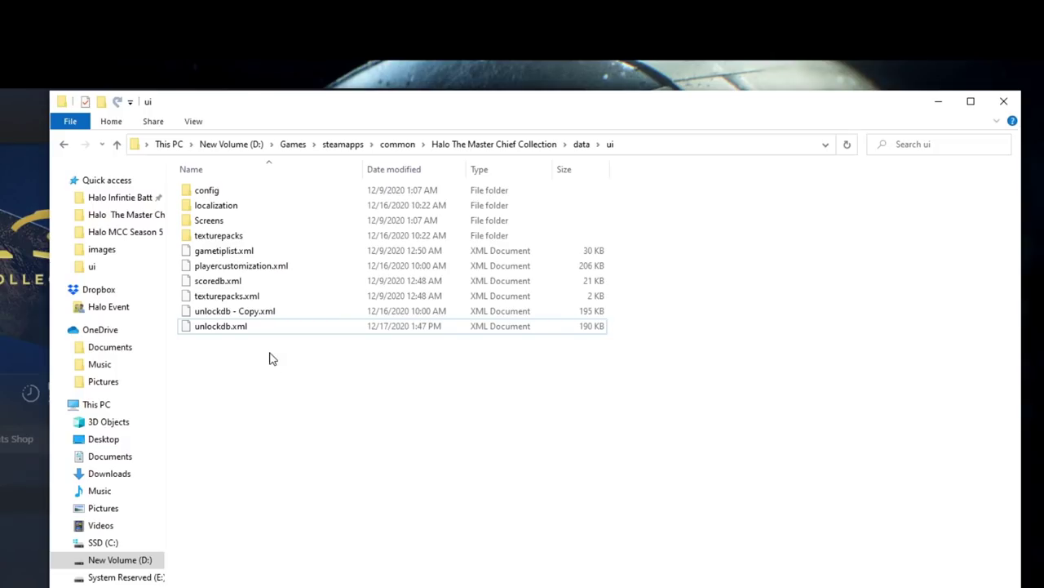
Rename the edited unlockdb.xml to 'unlockdb - unlocked.xml'
{"action": "left_click", "coordinate": [234, 329]}
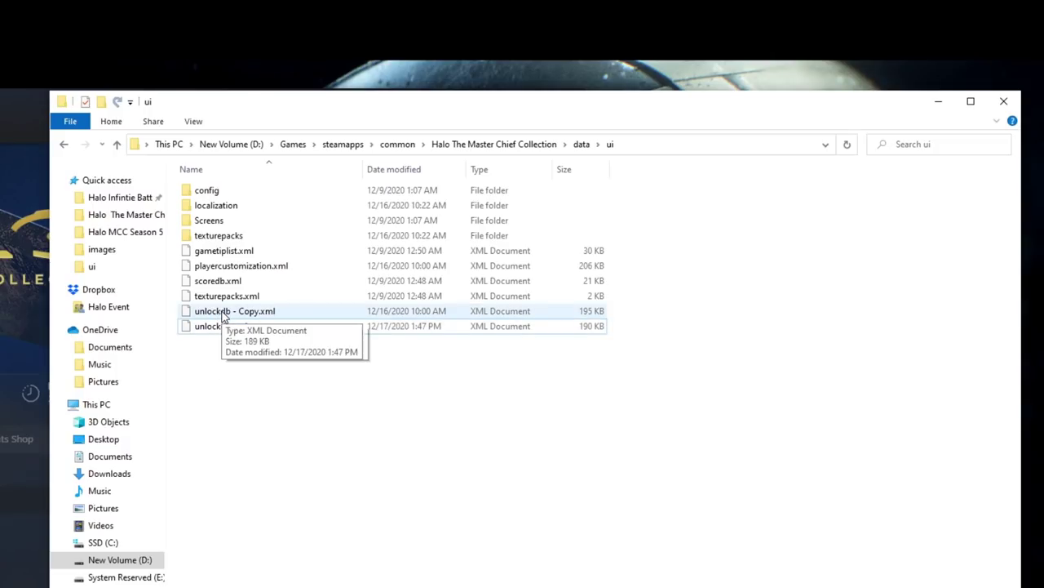
{"action": "right_click", "coordinate": [228, 328]}
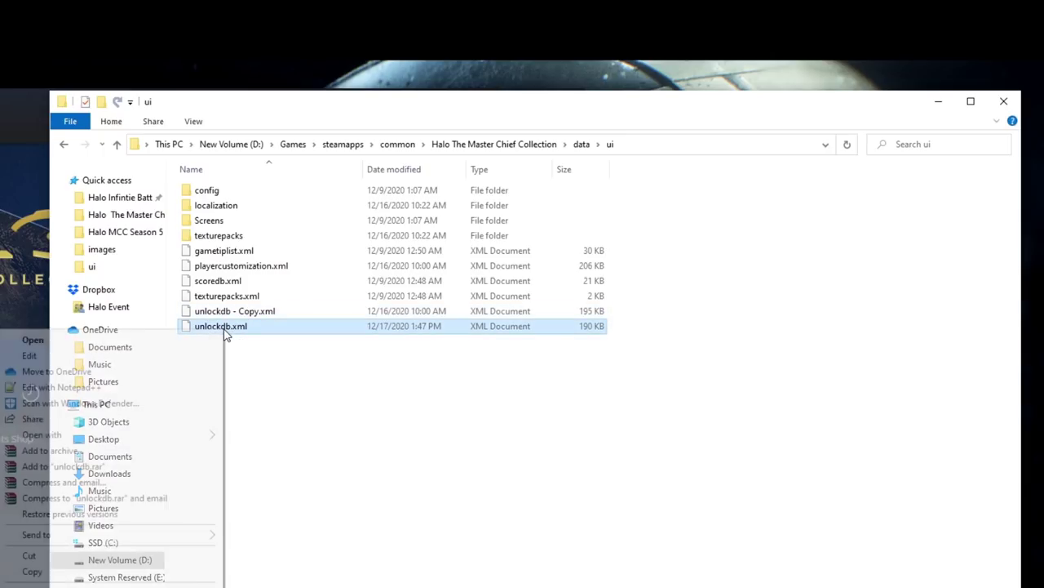
{"action": "key", "text": "m"}
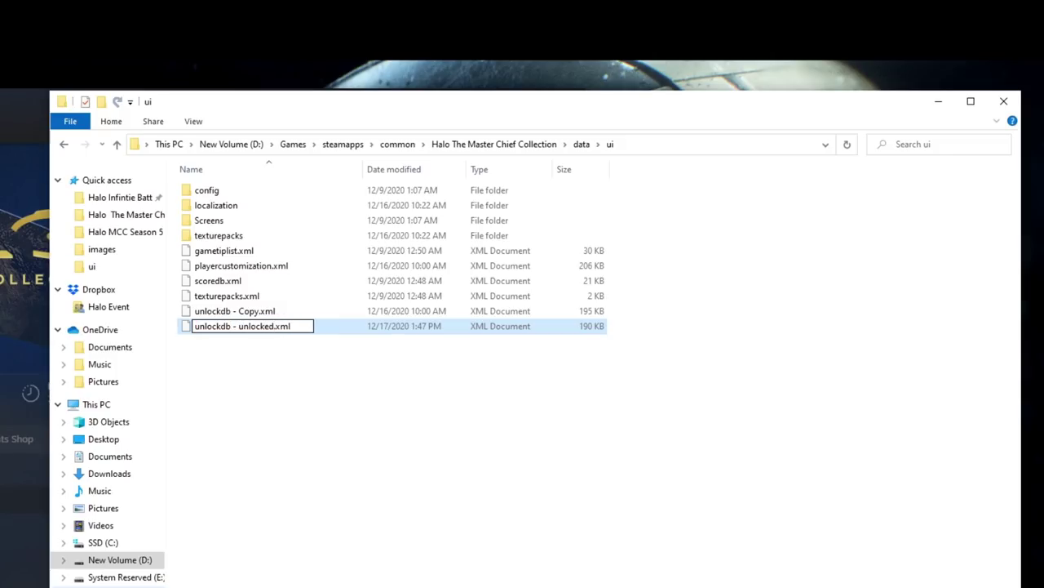
Rename the backup 'unlockdb - Copy.xml' back to unlockdb.xml
{"action": "right_click", "coordinate": [246, 317]}
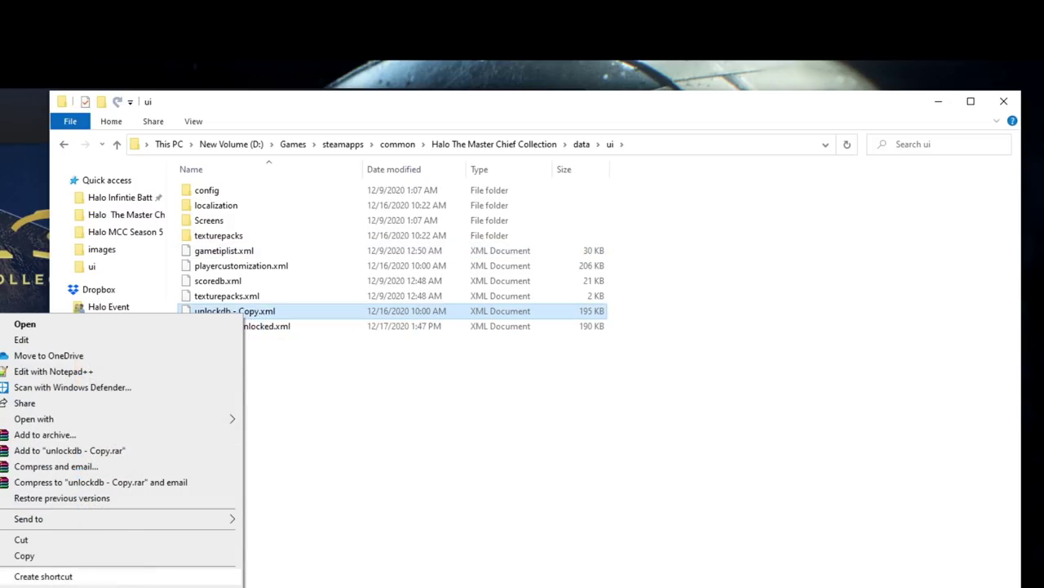
{"action": "key", "text": "m"}
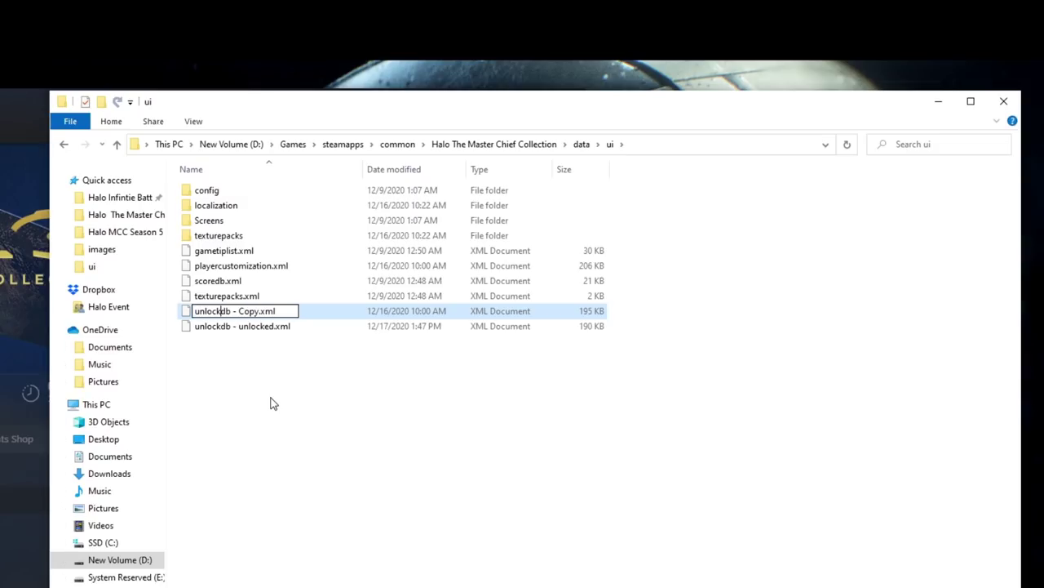
{"action": "key", "text": "BackSpace"}
{"action": "key", "text": "Return"}
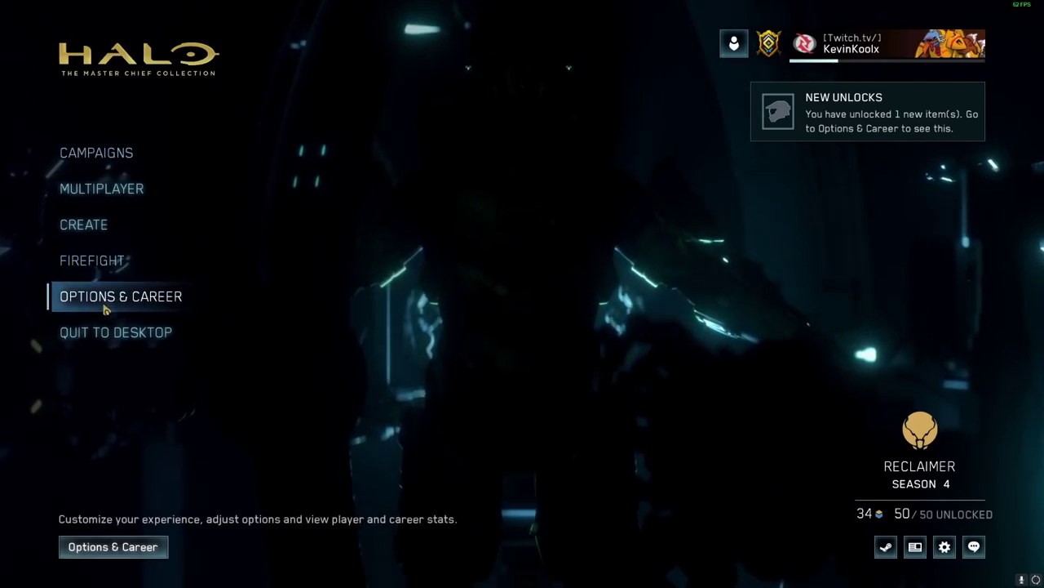
Scroll the Halo 3 helmet list to confirm Aviator and Demo are locked, then back out to Options & Career
{"action": "left_click", "coordinate": [70, 305]}
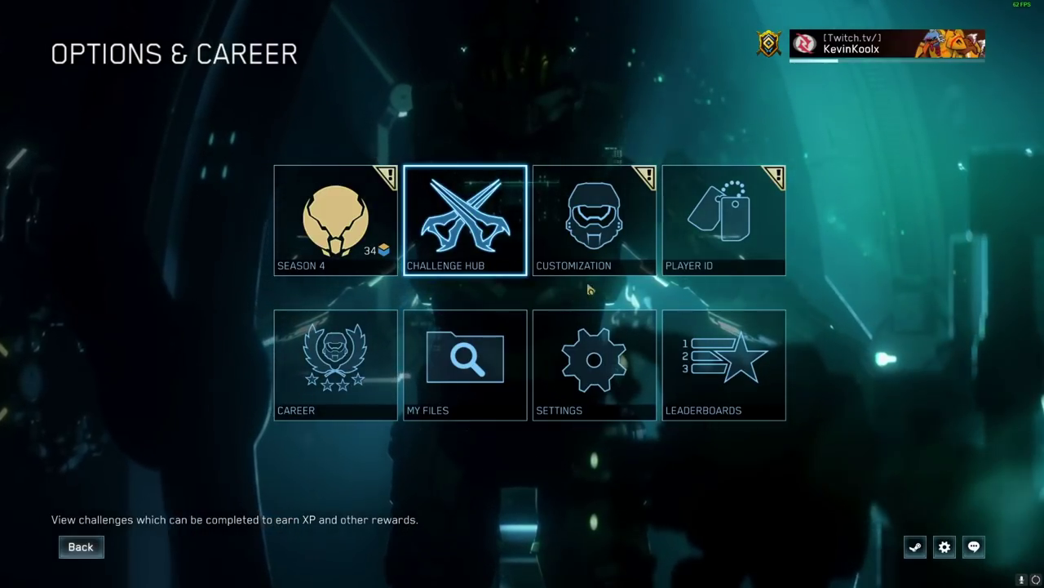
{"action": "left_click", "coordinate": [605, 261]}
{"action": "left_click", "coordinate": [109, 297]}
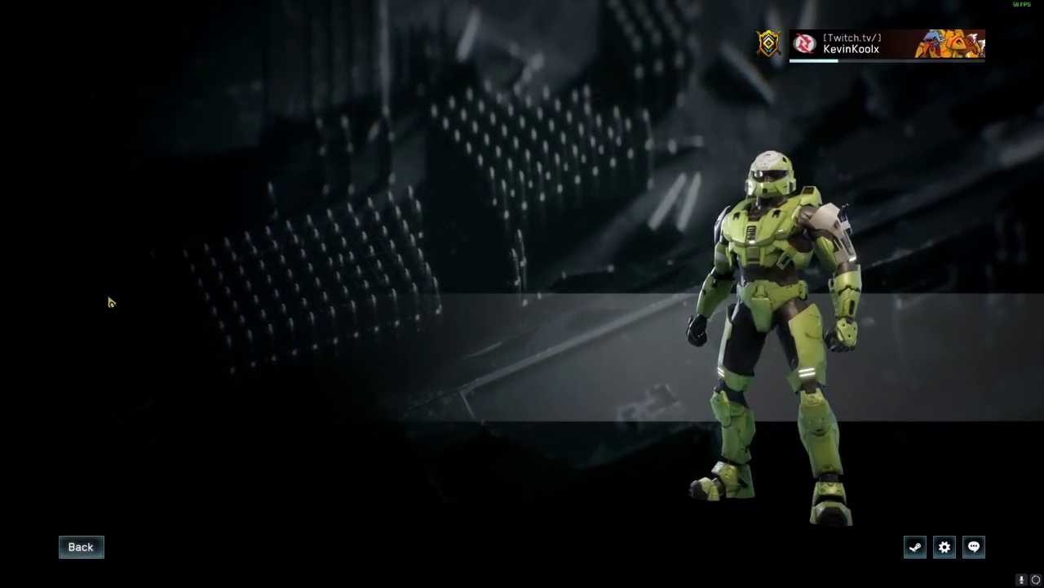
{"action": "left_click", "coordinate": [175, 276]}
{"action": "left_click", "coordinate": [180, 273]}
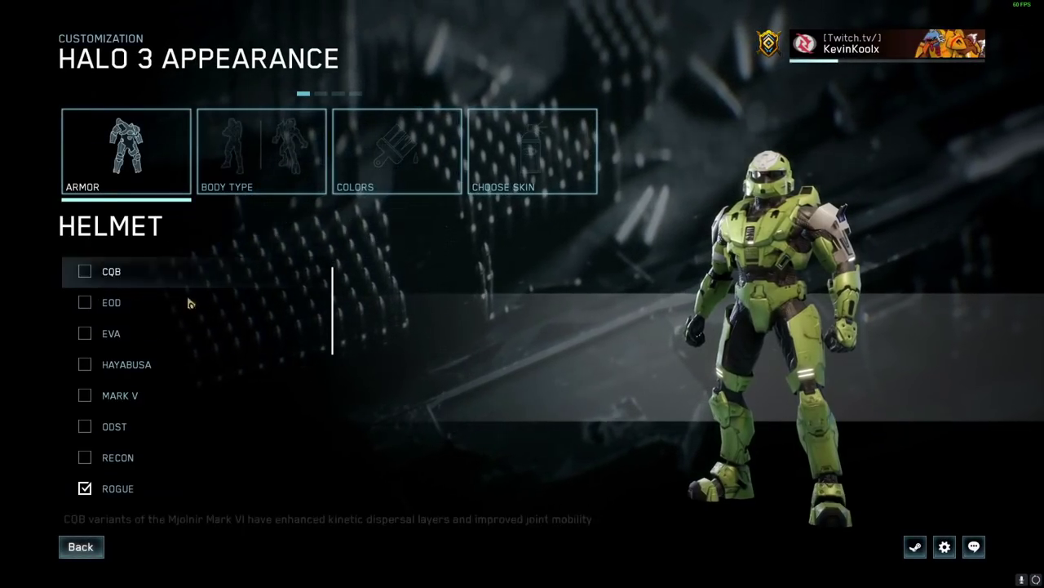
{"action": "scroll", "coordinate": [272, 358], "scroll_direction": "down", "scroll_amount": 2}
{"action": "scroll", "coordinate": [271, 358], "scroll_direction": "down", "scroll_amount": 9}
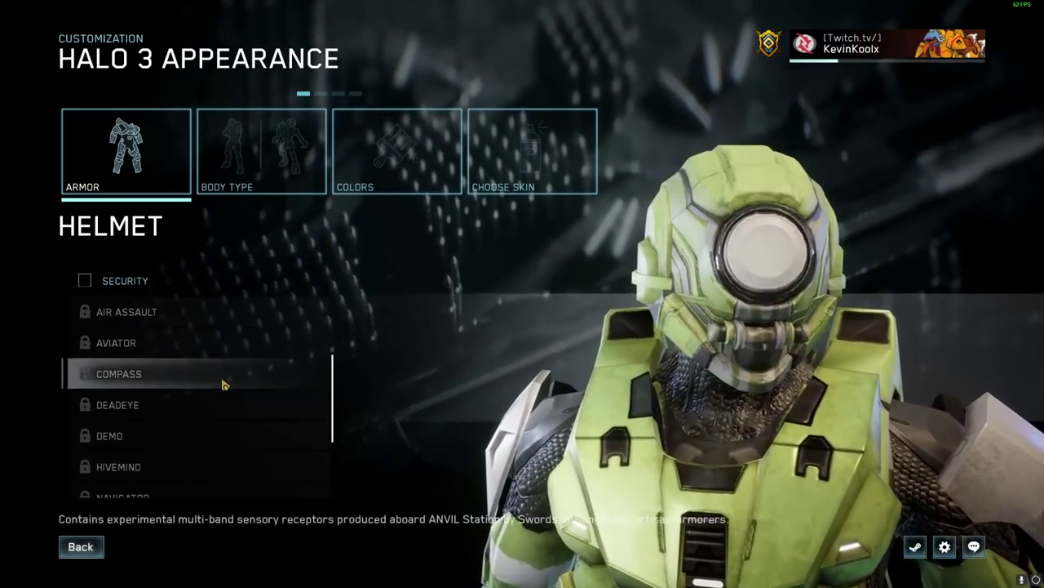
{"action": "scroll", "coordinate": [225, 384], "scroll_direction": "down", "scroll_amount": 1}
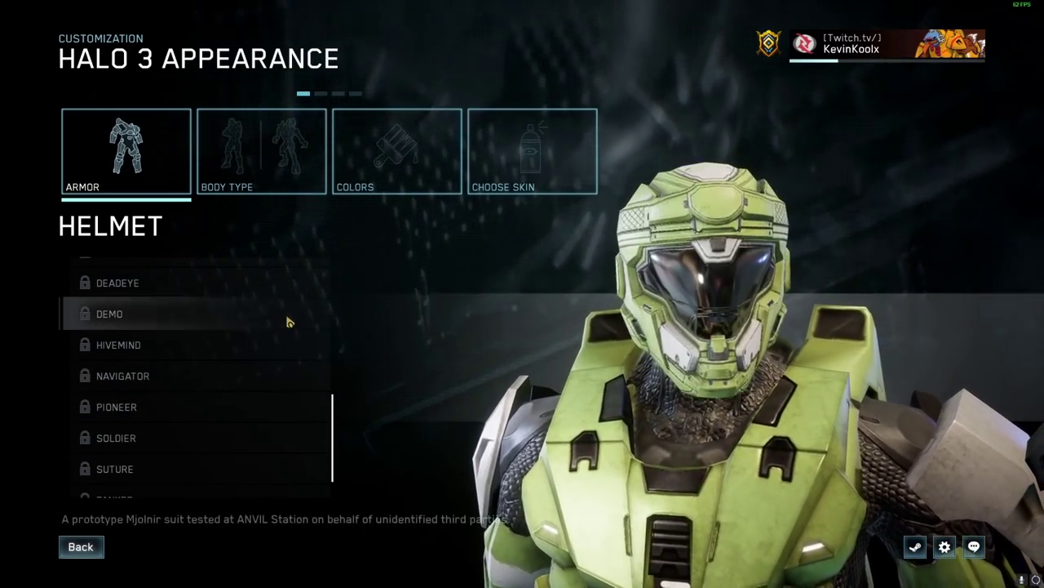
{"action": "key", "text": "Escape"}
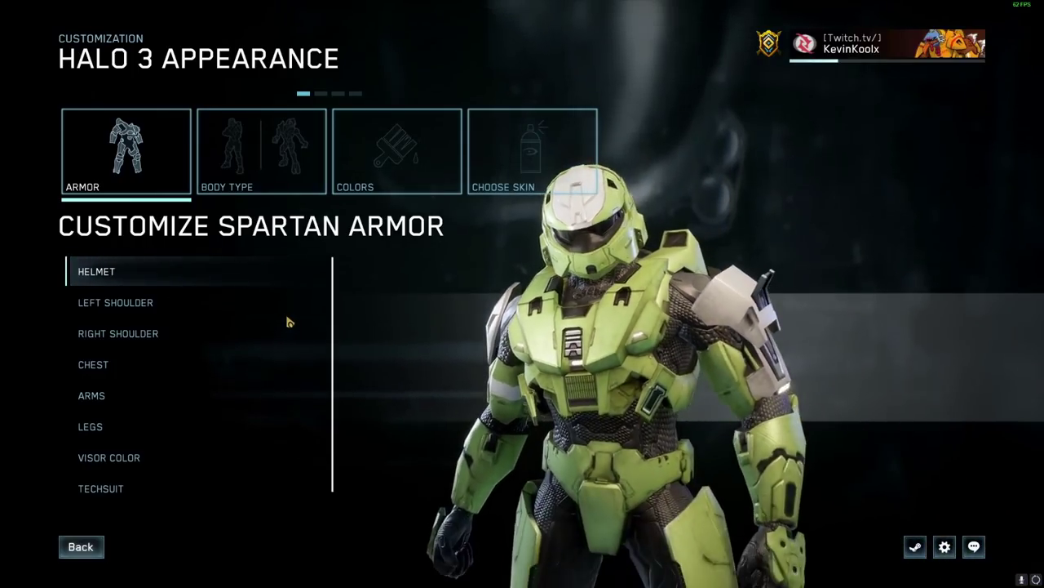
{"action": "key", "text": "Escape"}
{"action": "key", "text": "Escape"}
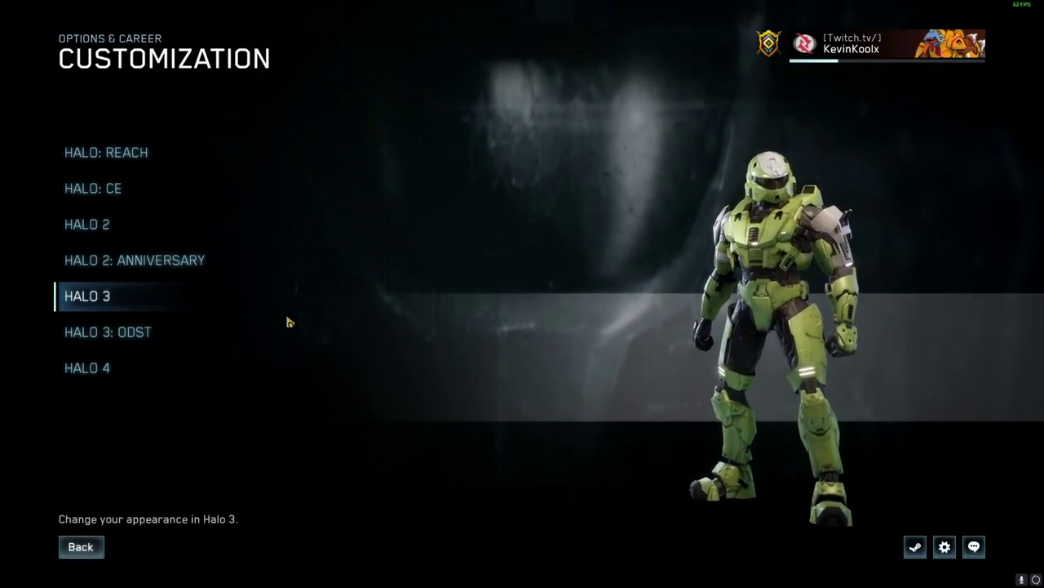
{"action": "key", "text": "Escape"}
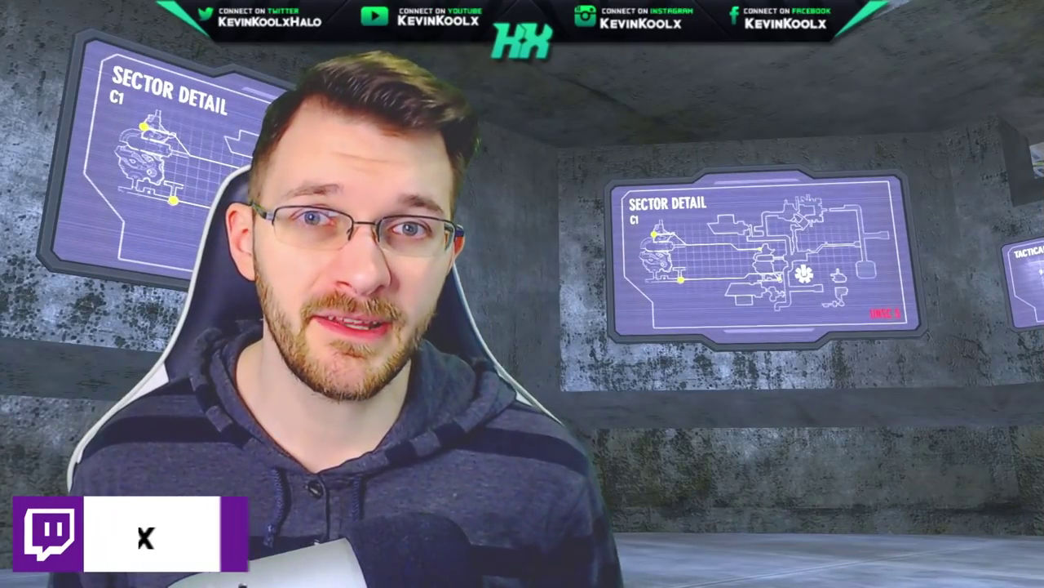